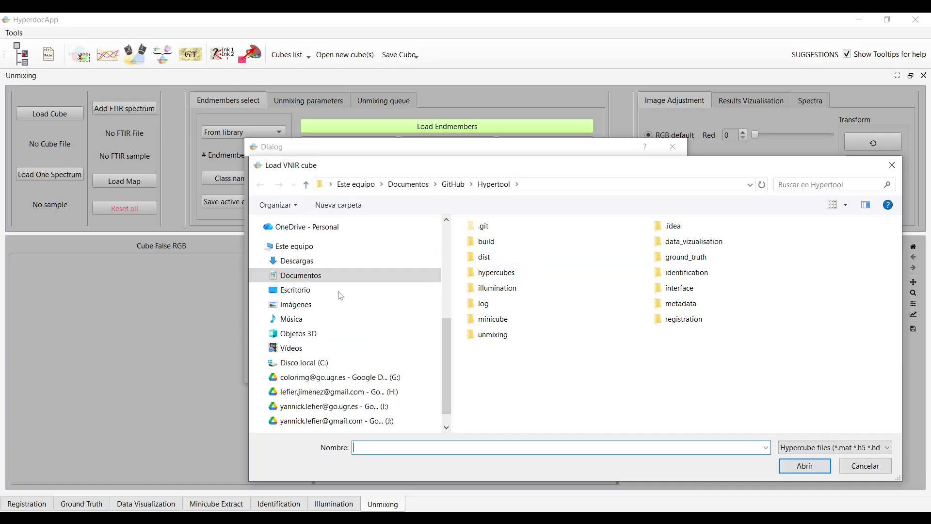
# Load 00024-VNIR-mock-up.h5 from the Datos > Database_samples_paper > minicubes folder as the first cube.
pyautogui.scroll(2, 317, 251)
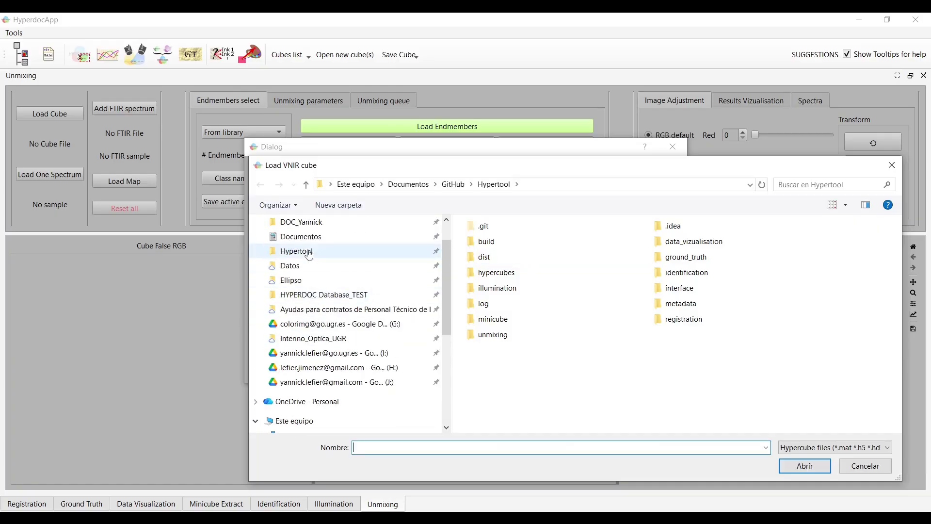
pyautogui.click(290, 265)
pyautogui.doubleClick(524, 297)
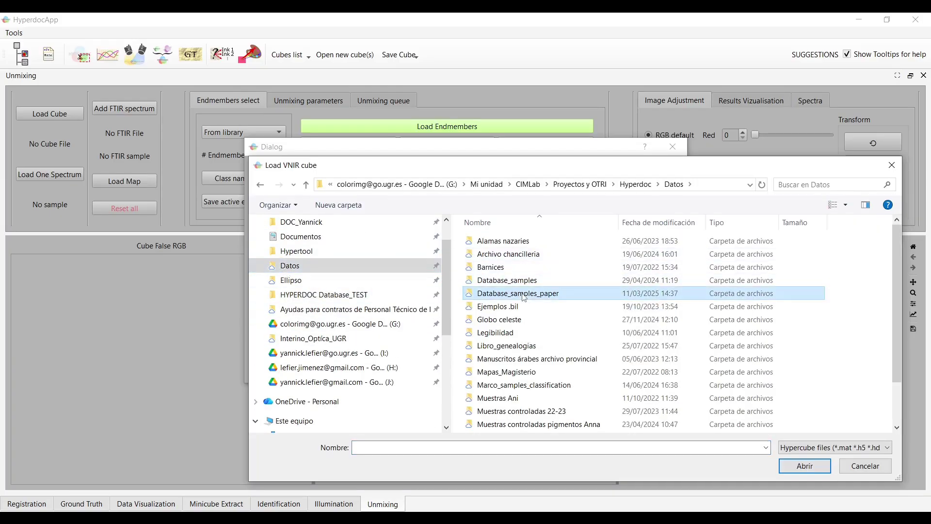
pyautogui.doubleClick(493, 254)
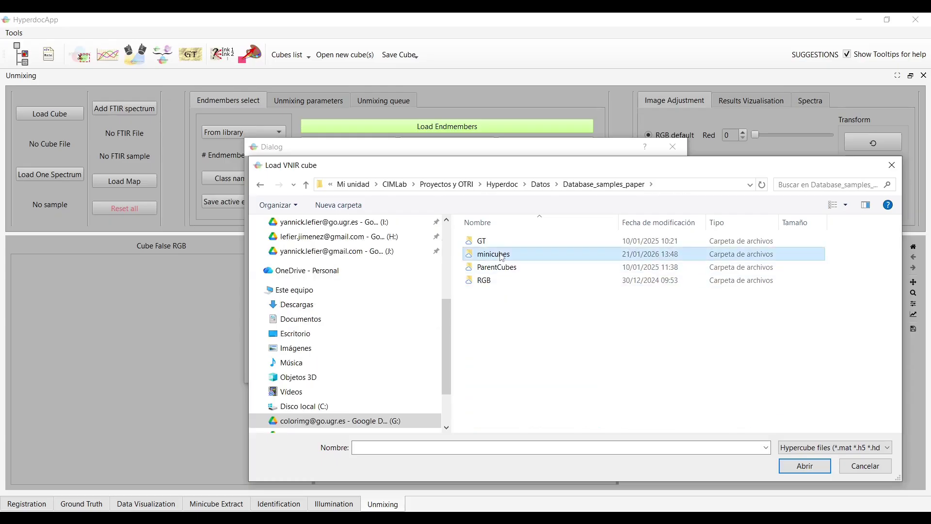
pyautogui.scroll(-10, 521, 339)
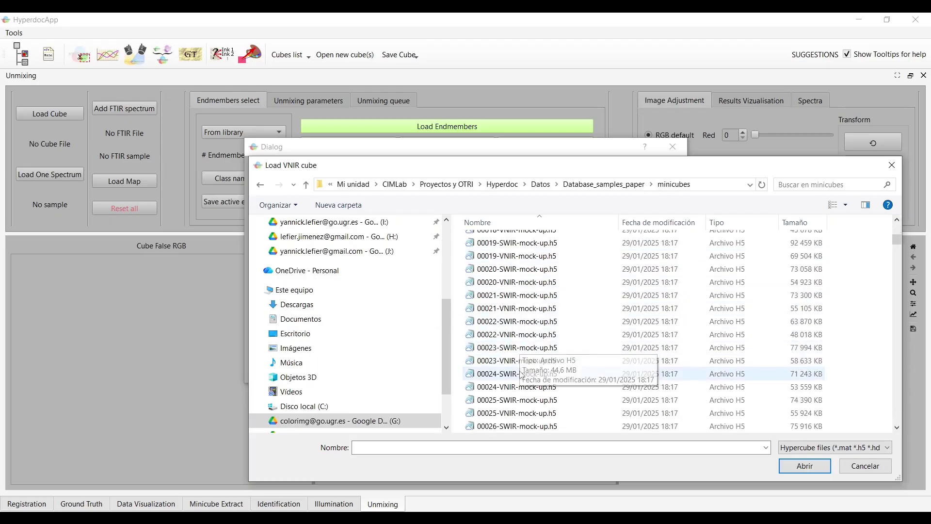
pyautogui.click(505, 390)
pyautogui.scroll(-2, 504, 393)
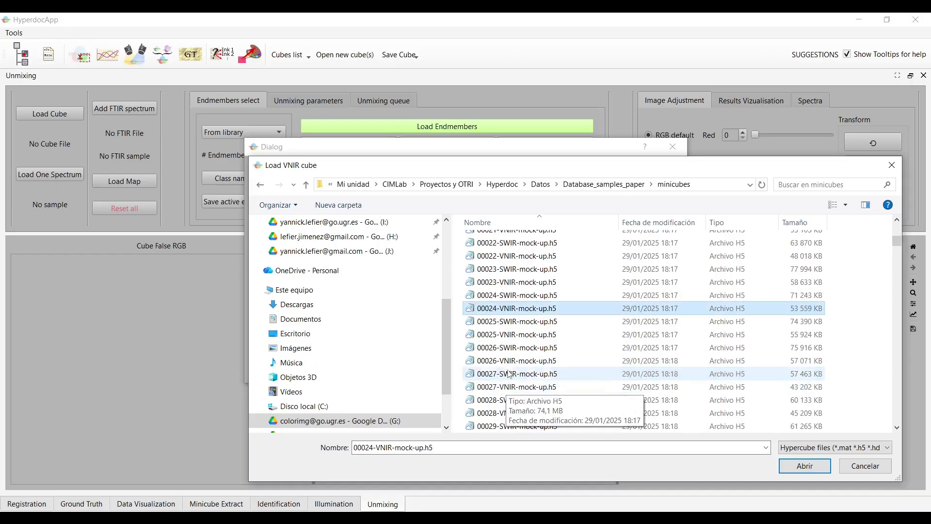
pyautogui.doubleClick(534, 309)
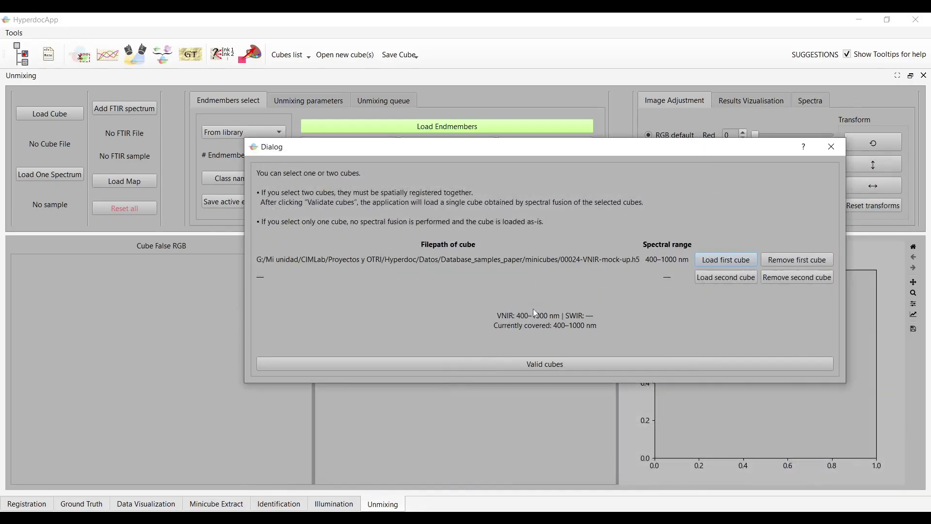
# Add 00024-SWIR-mock-up.h5 as the second cube and validate the pair to load the fused cube.
pyautogui.click(714, 279)
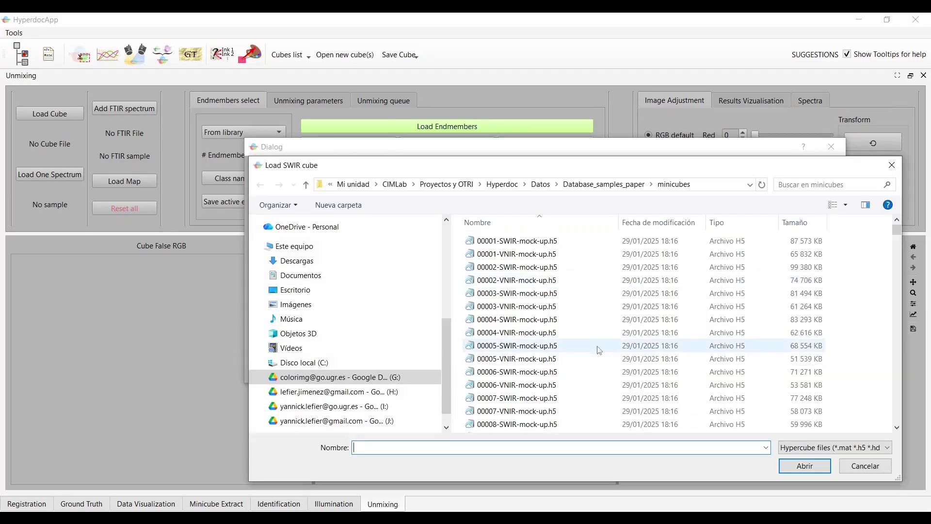
pyautogui.scroll(2, 543, 366)
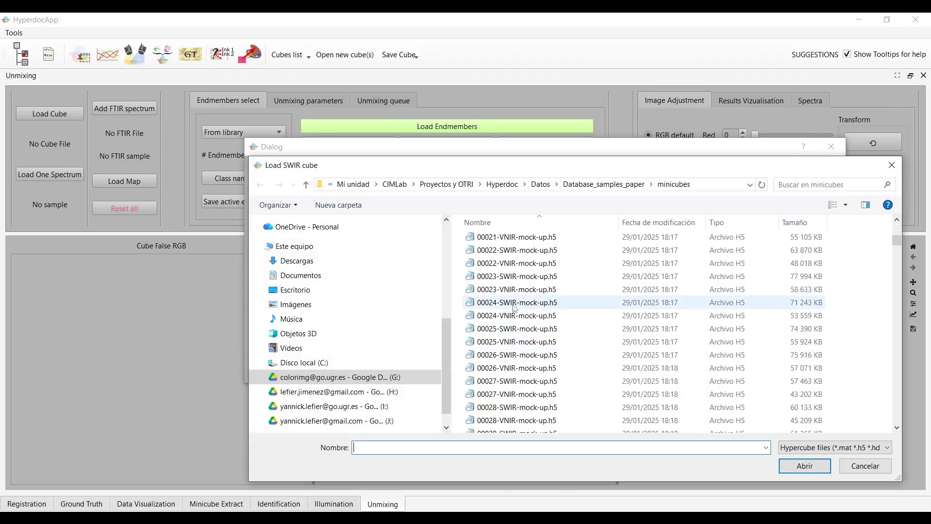
pyautogui.click(516, 304)
pyautogui.click(813, 464)
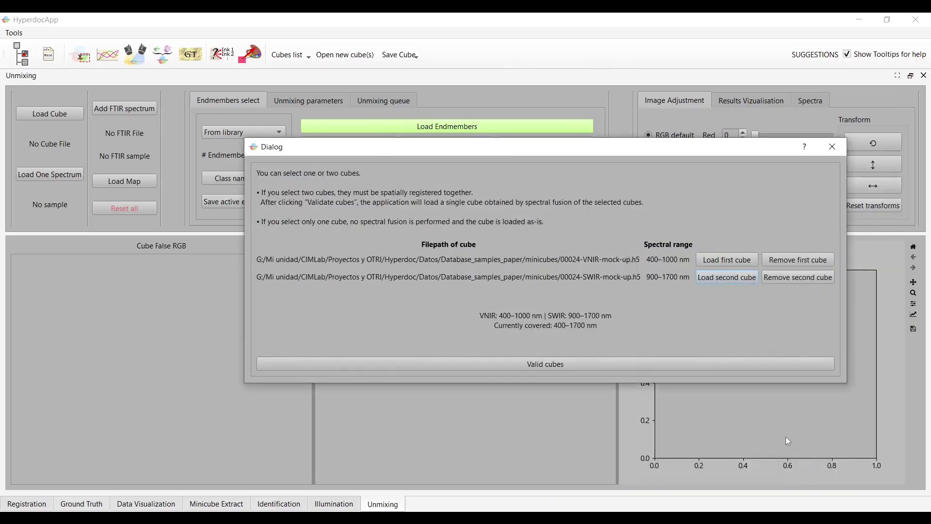
pyautogui.click(584, 363)
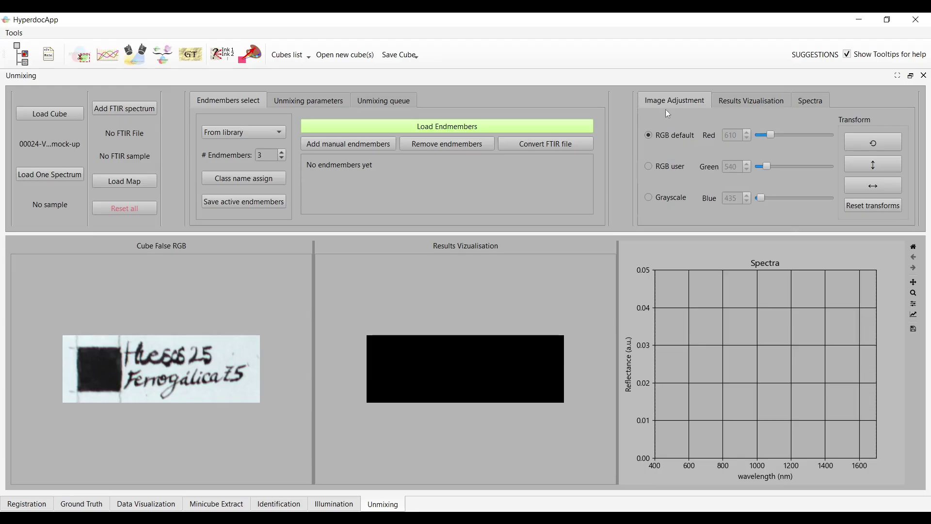
# Switch the image display to user-defined RGB with red at 1513, green at 1112 and blue at 908.
pyautogui.click(660, 170)
pyautogui.moveTo(763, 168); pyautogui.dragTo(798, 174)
pyautogui.moveTo(754, 200); pyautogui.dragTo(787, 198)
pyautogui.moveTo(771, 135); pyautogui.dragTo(824, 141)
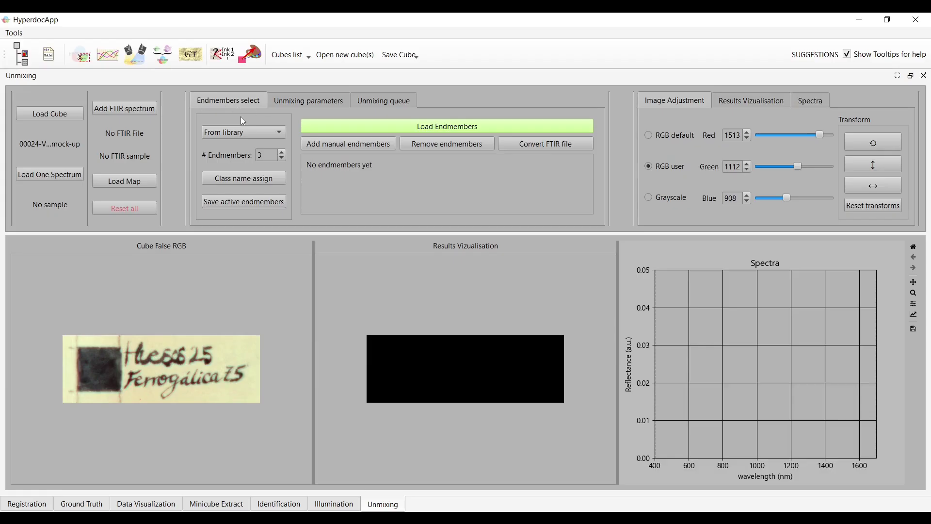
# Load the endmembers from the spectral library file EM_Reflectance_Inks.csv.
pyautogui.click(239, 135)
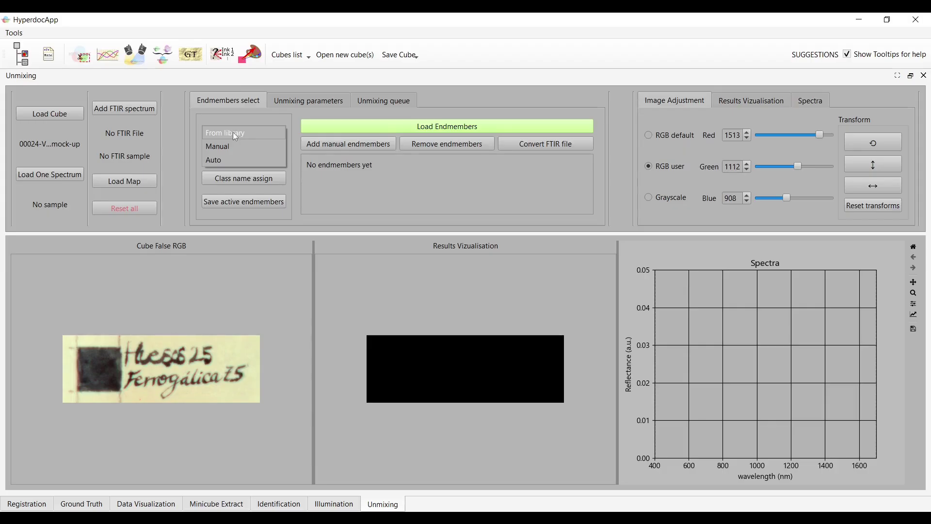
pyautogui.click(251, 133)
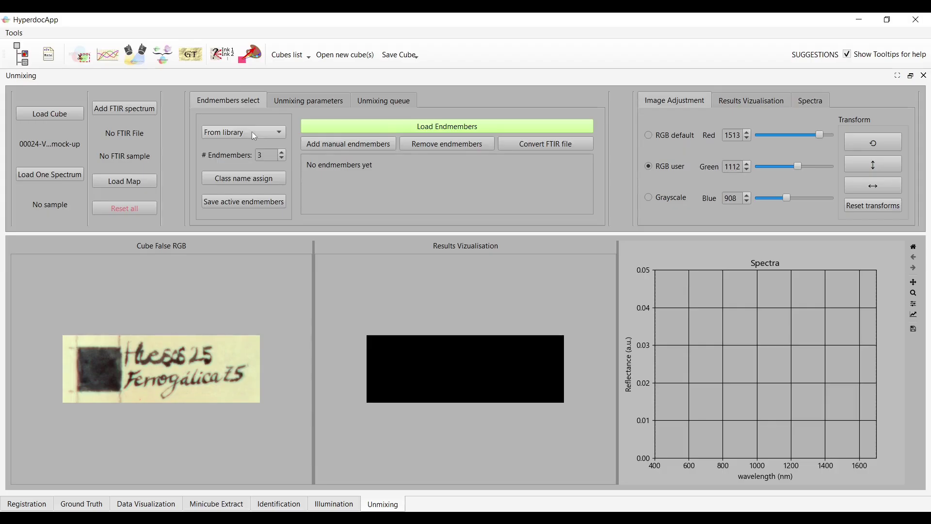
pyautogui.click(347, 129)
pyautogui.doubleClick(318, 111)
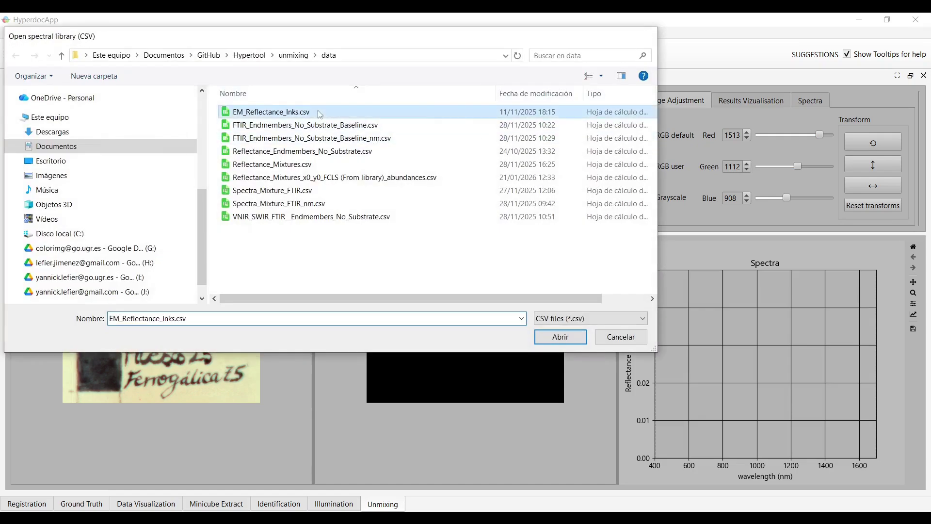
pyautogui.click(509, 281)
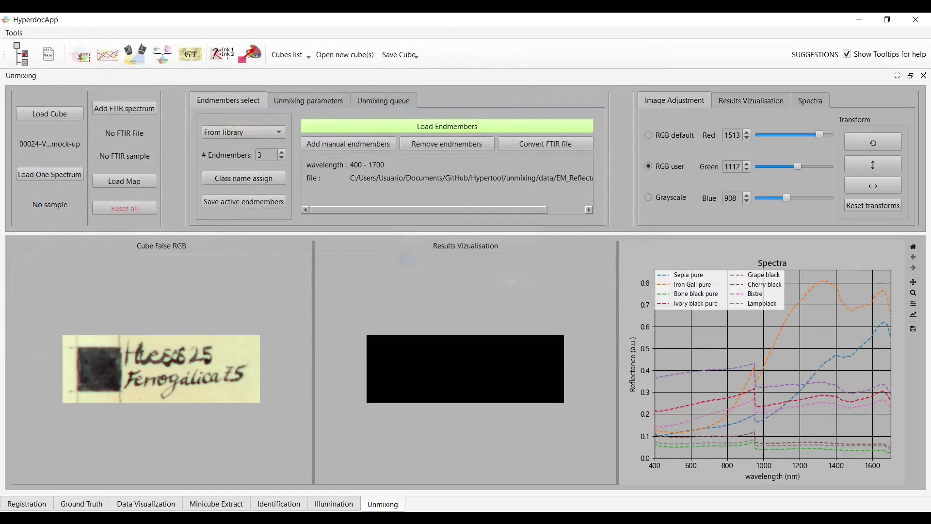
# Switch endmember selection to automatic mode with 2 endmembers, keeping the N-FINDR algorithm and L2 (Euclidian) normalisation.
pyautogui.click(236, 136)
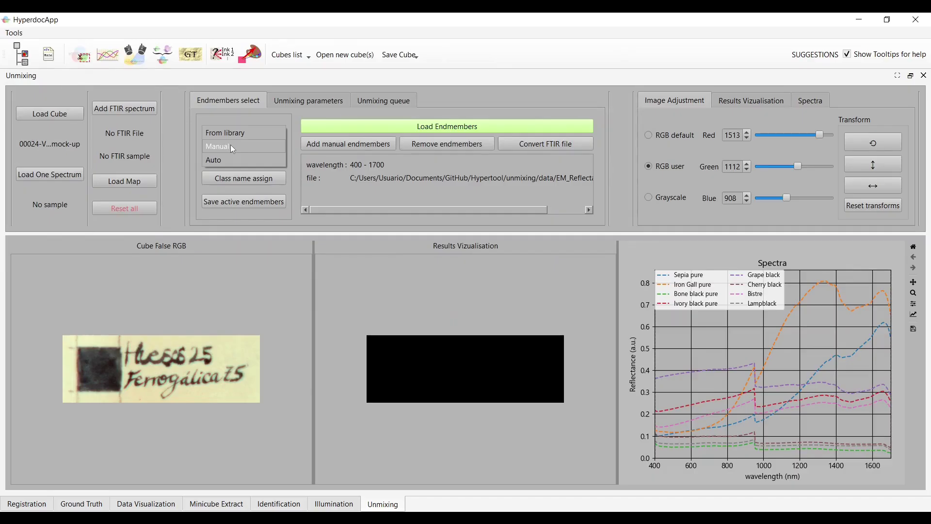
pyautogui.click(232, 147)
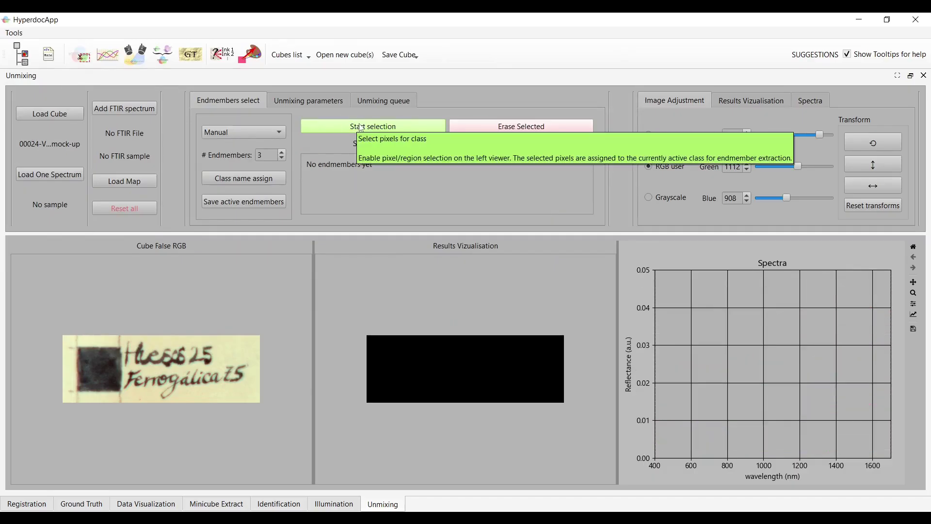
pyautogui.click(219, 134)
pyautogui.click(219, 146)
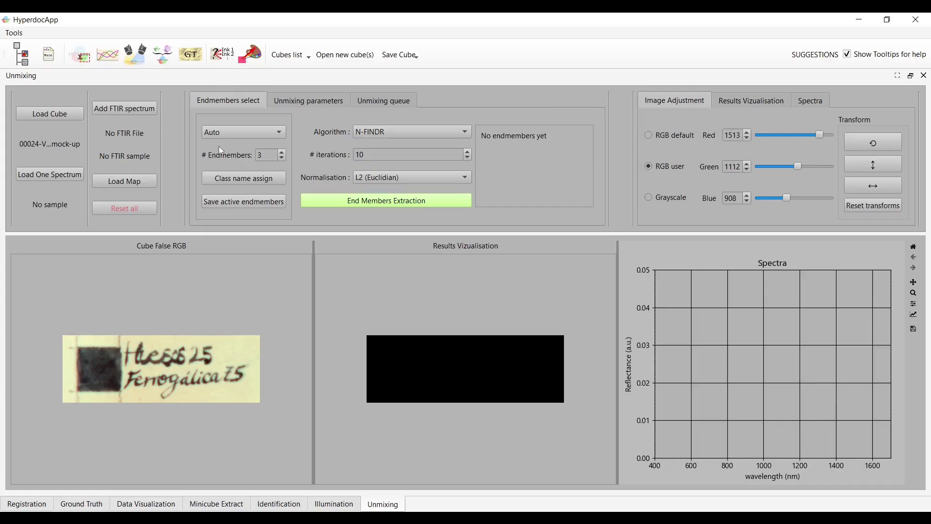
pyautogui.click(283, 152)
pyautogui.click(283, 152)
pyautogui.click(283, 158)
pyautogui.click(283, 158)
pyautogui.click(267, 155)
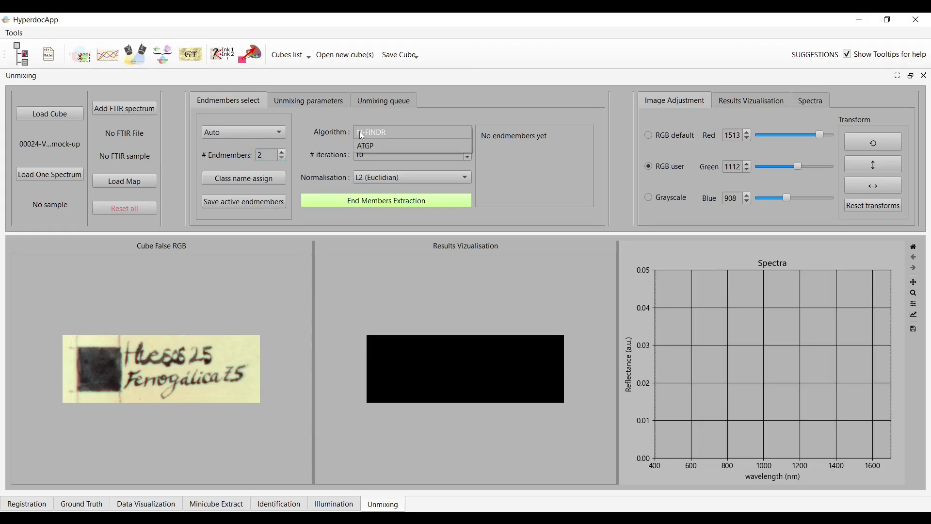
pyautogui.click(388, 179)
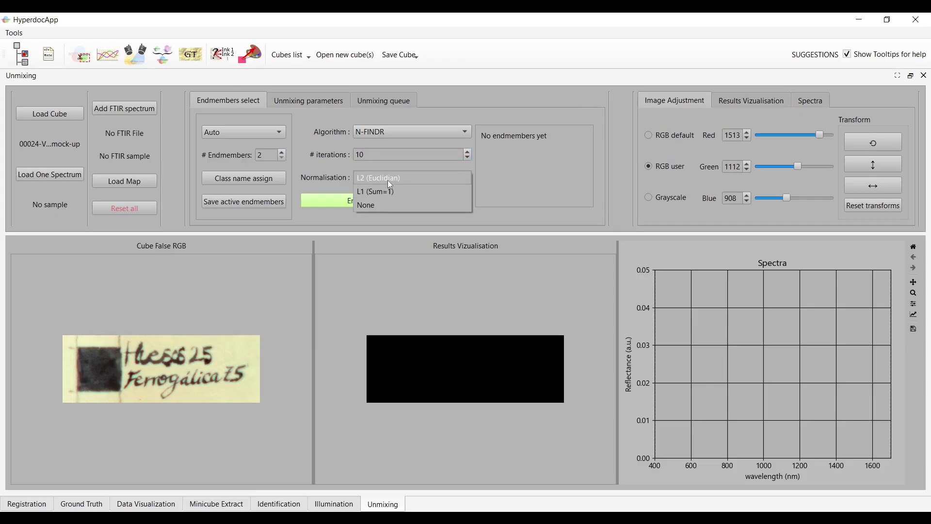
pyautogui.click(388, 179)
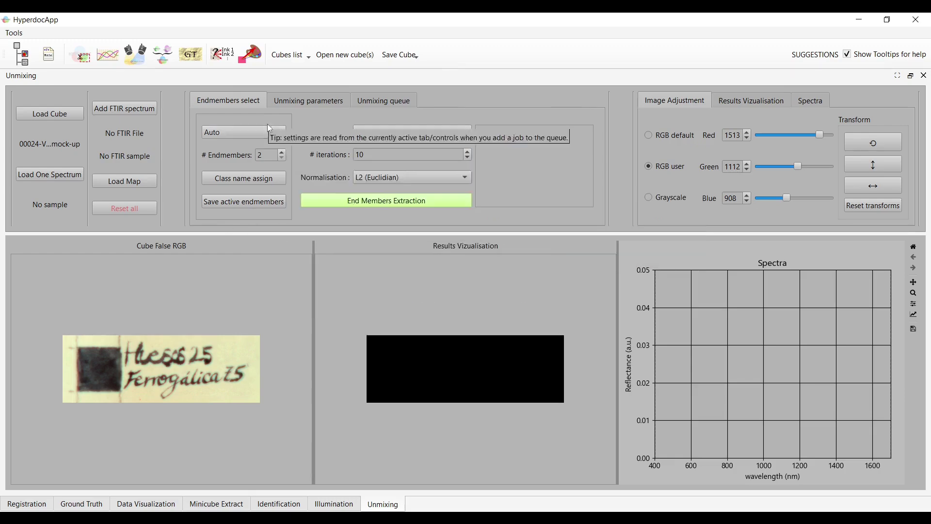
# Switch to manual endmember selection and mark a rectangle of bare substrate near the image's upper-right corner as class 0.
pyautogui.click(260, 133)
pyautogui.click(248, 120)
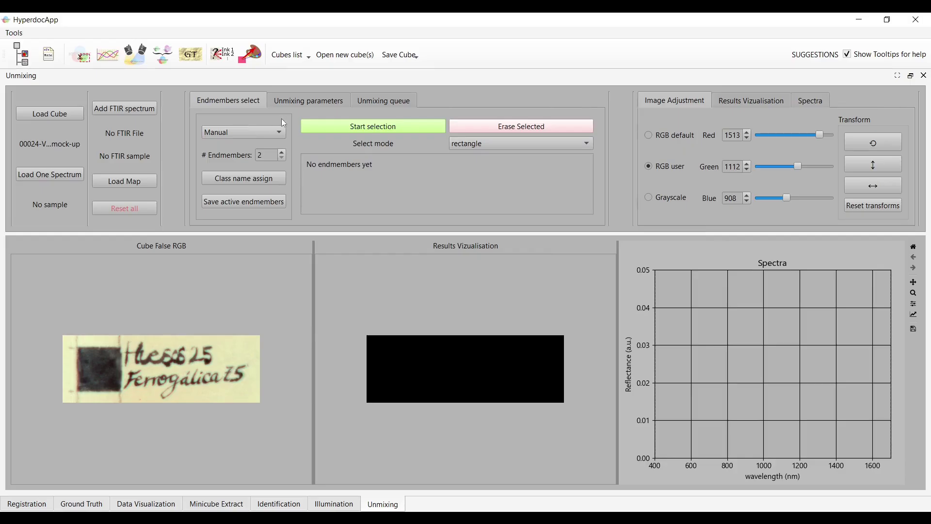
pyautogui.click(381, 127)
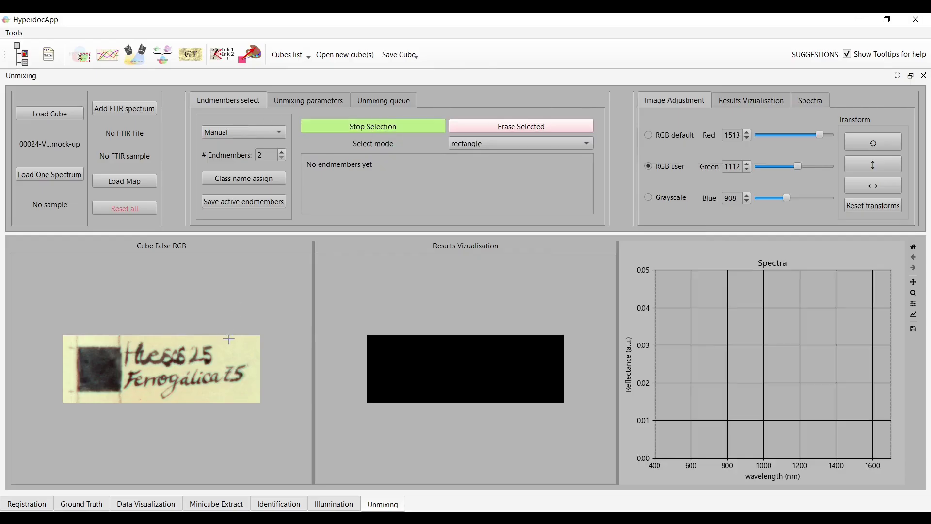
pyautogui.moveTo(232, 341); pyautogui.dragTo(255, 357)
pyautogui.press('Return')
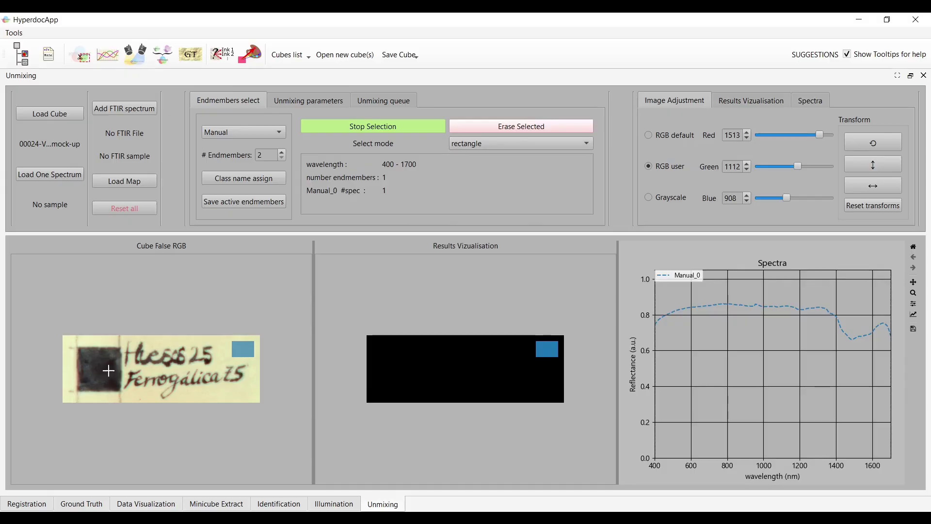
# Mark a small rectangle inside the dark ink square of the cube image as class 1.
pyautogui.scroll(3, 100, 368)
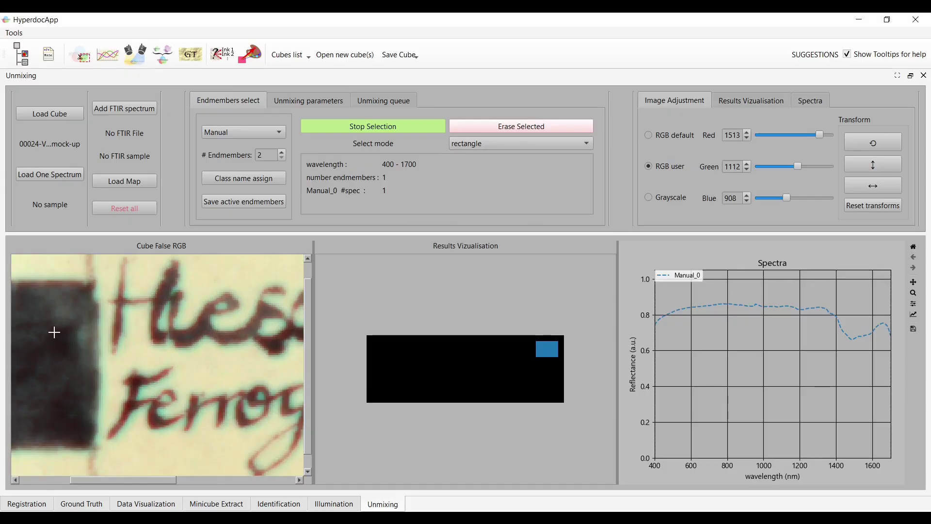
pyautogui.moveTo(52, 334); pyautogui.dragTo(63, 349)
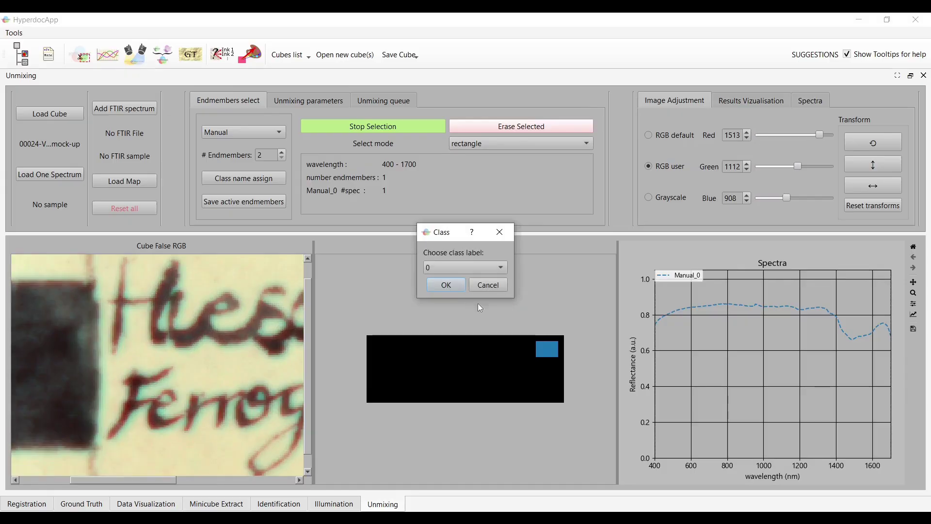
pyautogui.click(446, 285)
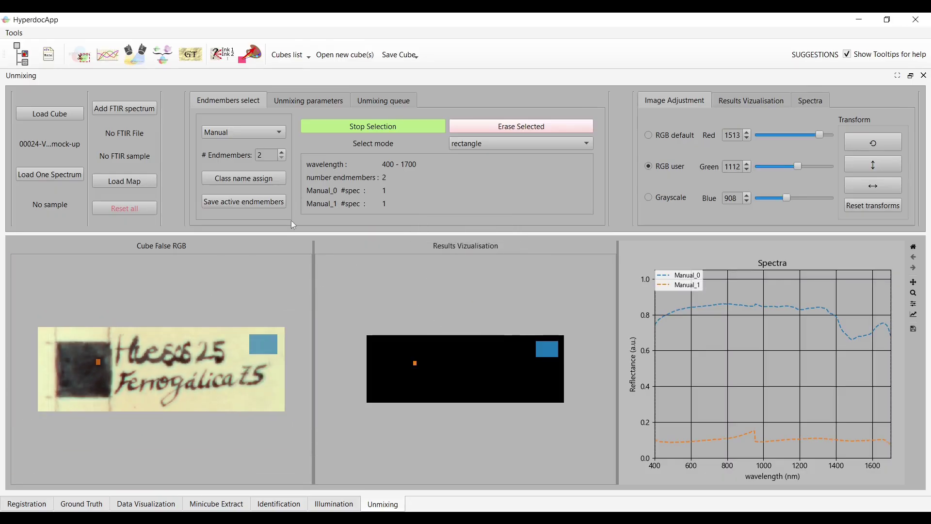
# Name the manual endmember classes 0 and 1 Substrate and Ink, and end the pixel selection.
pyautogui.click(245, 179)
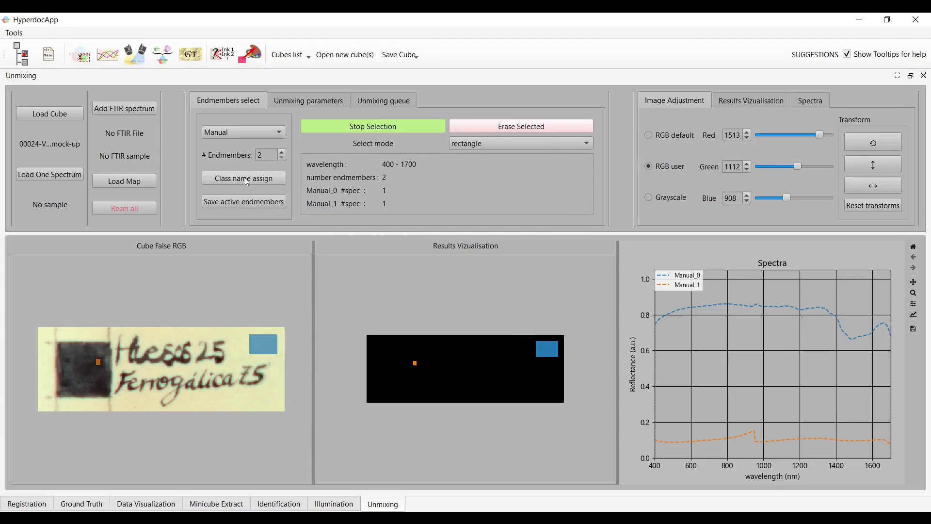
pyautogui.doubleClick(446, 200)
pyautogui.write('S')
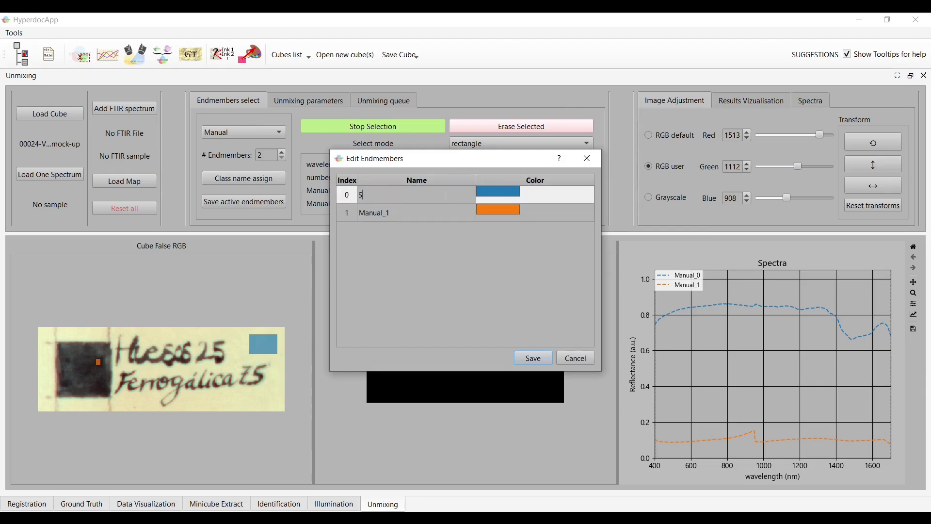
pyautogui.write('ubsrate')
pyautogui.write('t')
pyautogui.doubleClick(426, 213)
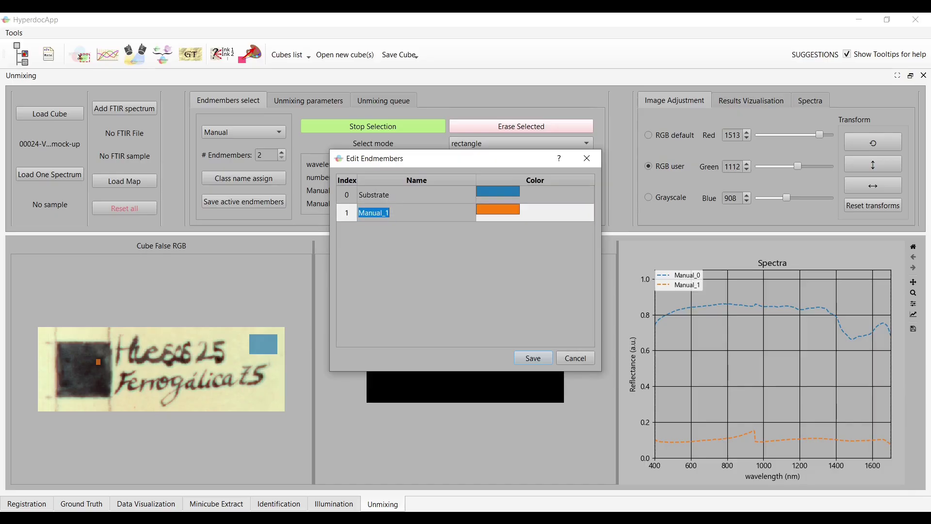
pyautogui.write('Ink')
pyautogui.click(515, 359)
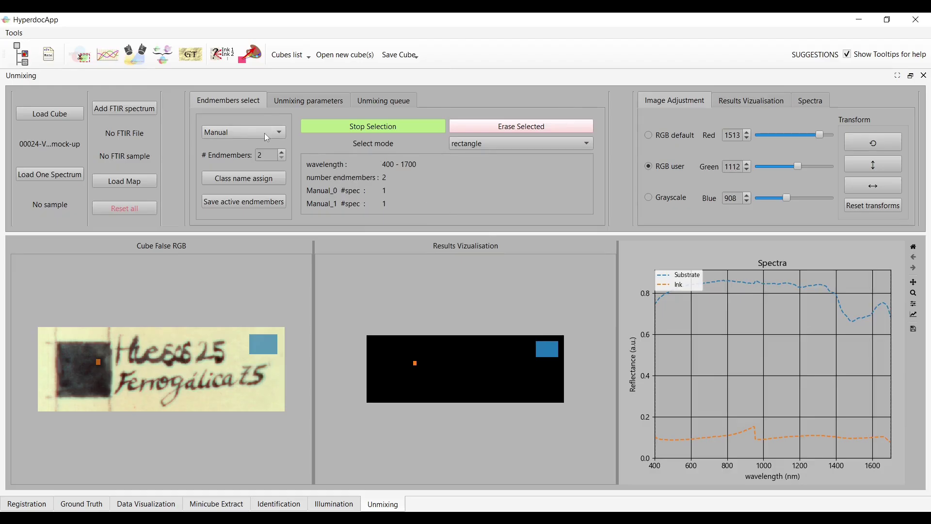
pyautogui.click(325, 127)
# Extract 2 endmembers automatically with N-FINDR, 10 iterations and L2 (Euclidian) normalisation.
pyautogui.click(249, 133)
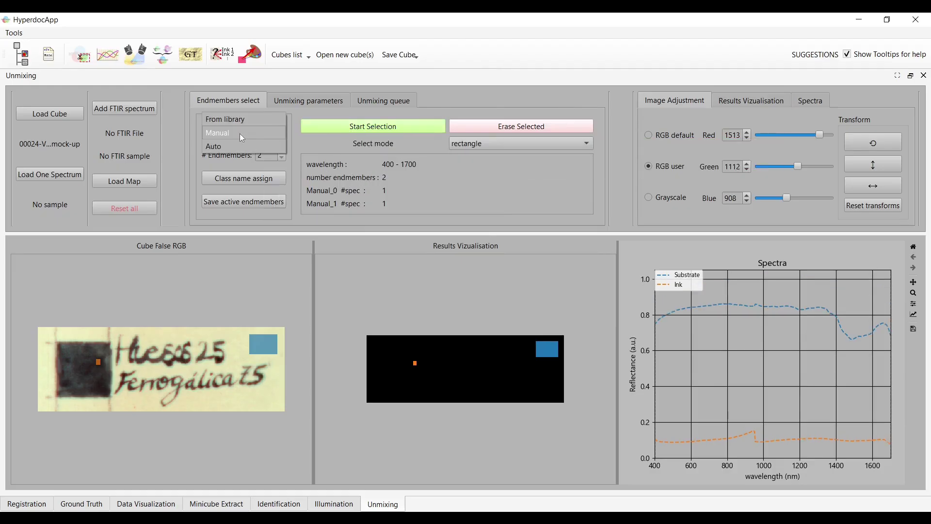
pyautogui.click(222, 144)
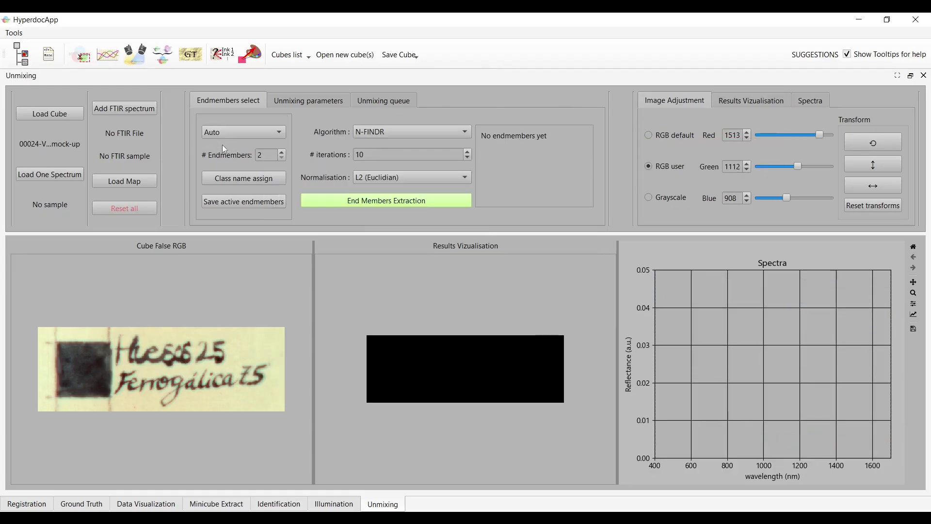
pyautogui.click(349, 202)
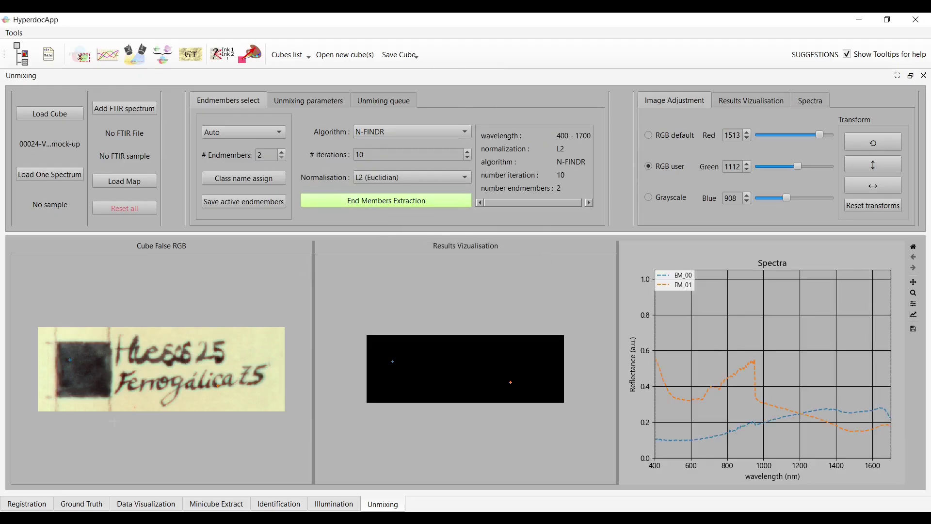
pyautogui.scroll(5, 64, 359)
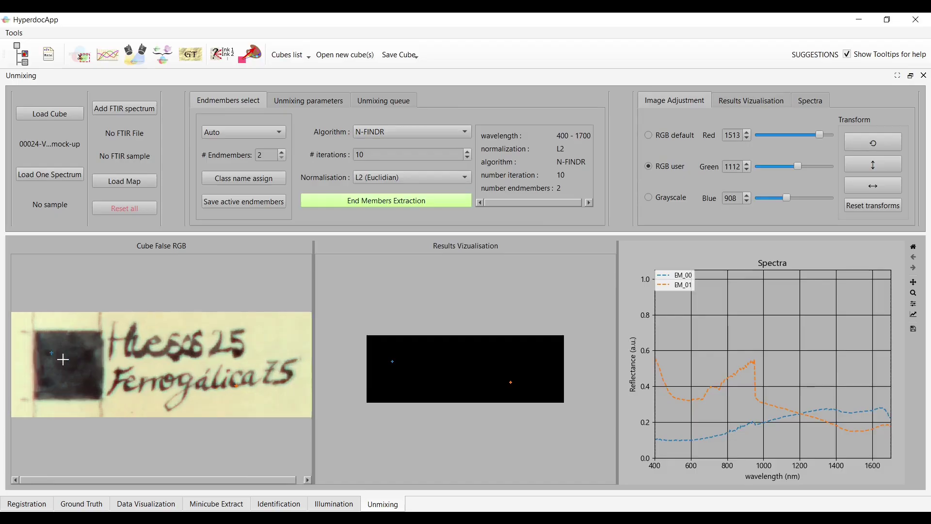
# Extract 2 endmembers automatically with the ATGP algorithm and L1 (Sum=1) normalisation.
pyautogui.scroll(-6, 40, 335)
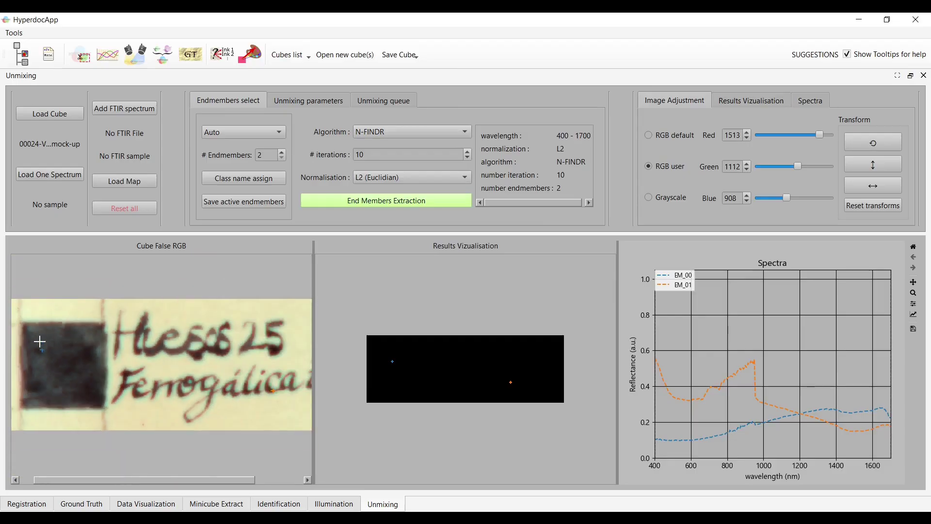
pyautogui.scroll(6, 228, 388)
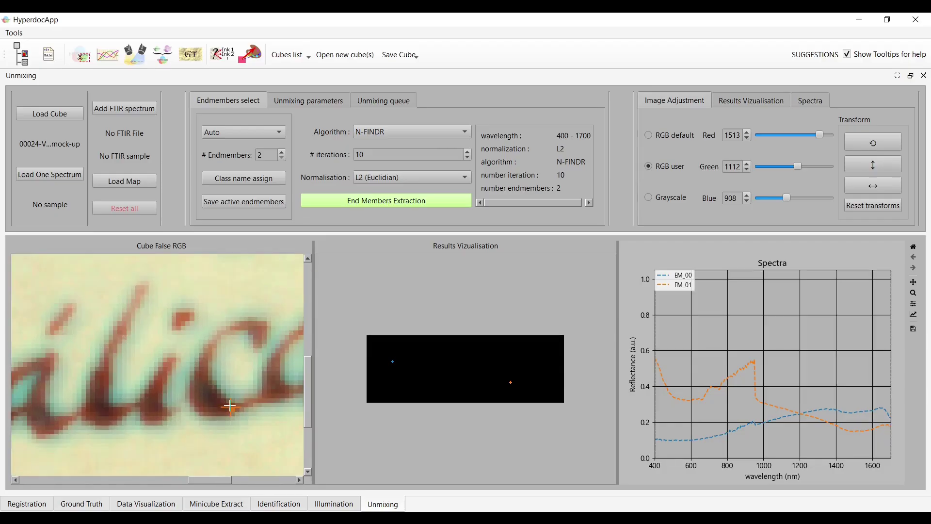
pyautogui.click(384, 135)
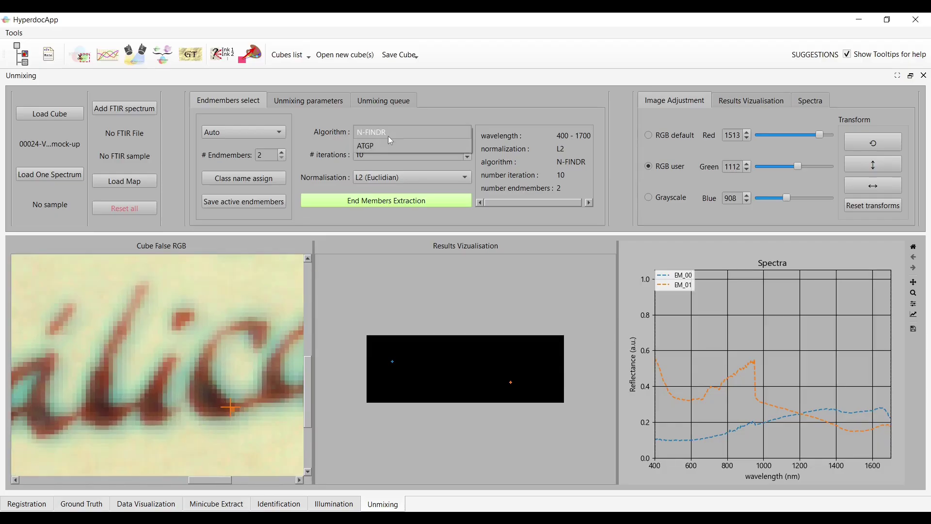
pyautogui.click(388, 147)
pyautogui.click(367, 188)
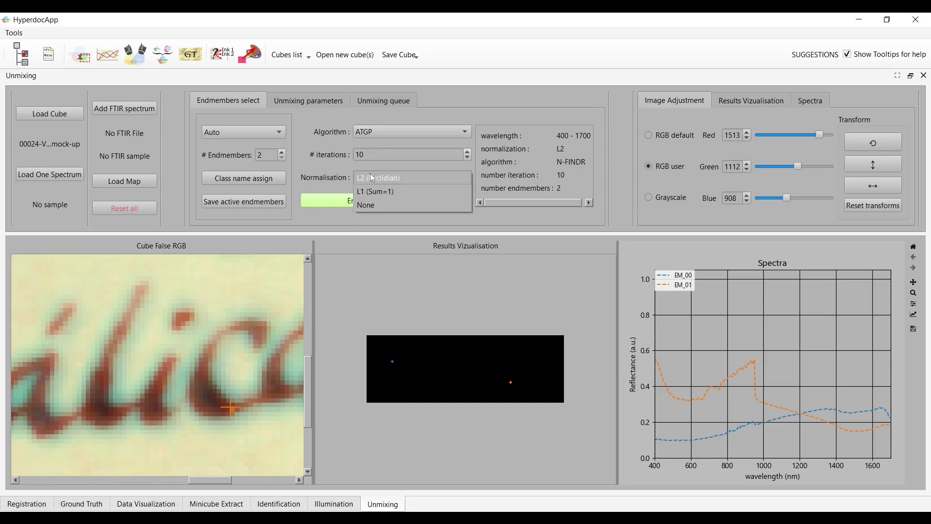
pyautogui.click(370, 191)
pyautogui.click(368, 203)
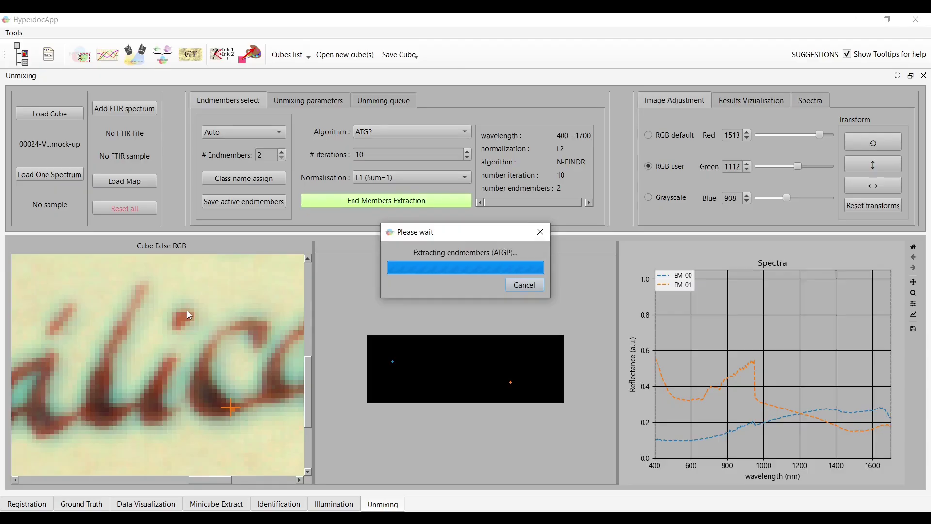
# Locate the extracted endmember pixels in the cube image and name automatic endmembers 0 and 1 Substrate and Ink.
pyautogui.scroll(-4, 243, 297)
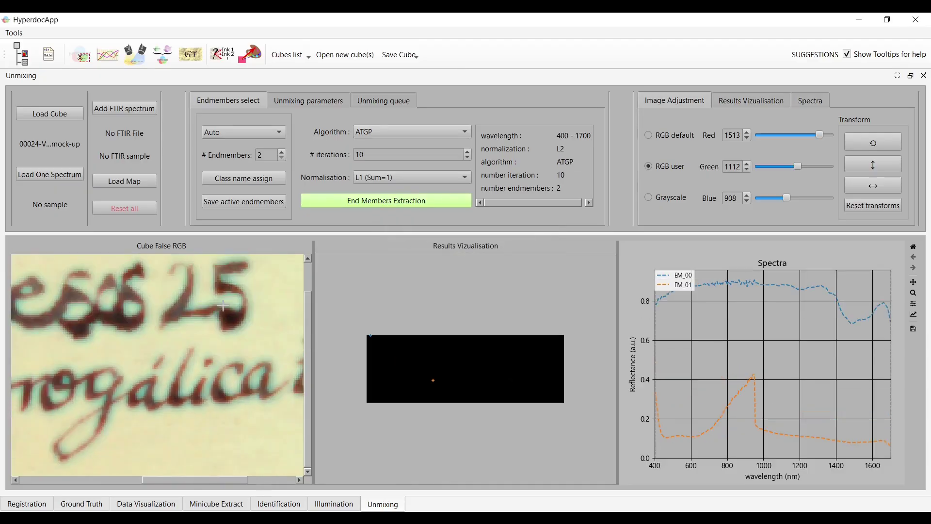
pyautogui.scroll(-3, 59, 334)
pyautogui.scroll(6, 130, 342)
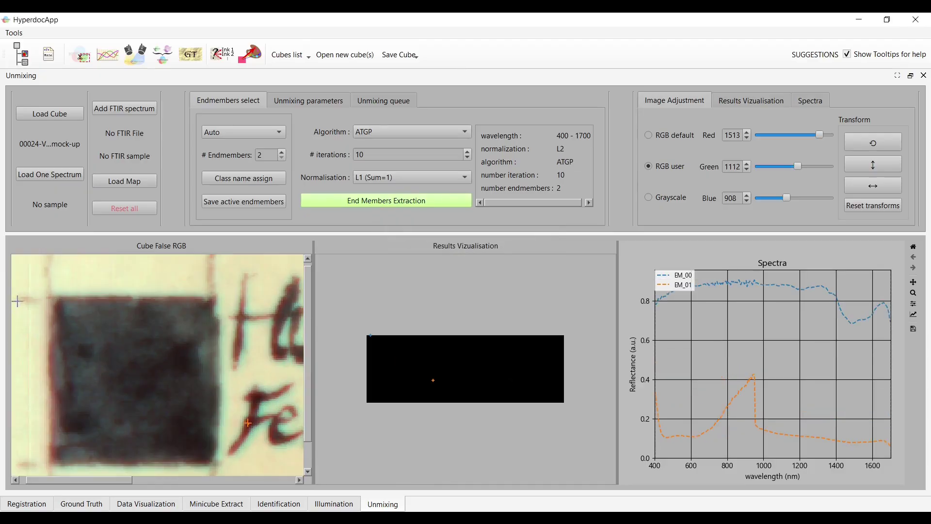
pyautogui.scroll(-4, 136, 318)
pyautogui.scroll(5, 197, 416)
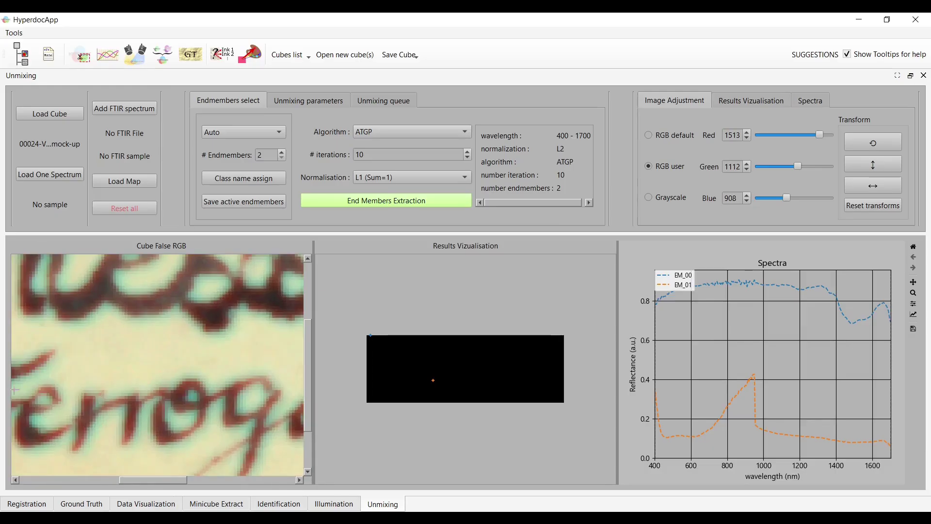
pyautogui.hscroll(-2, 197, 416)
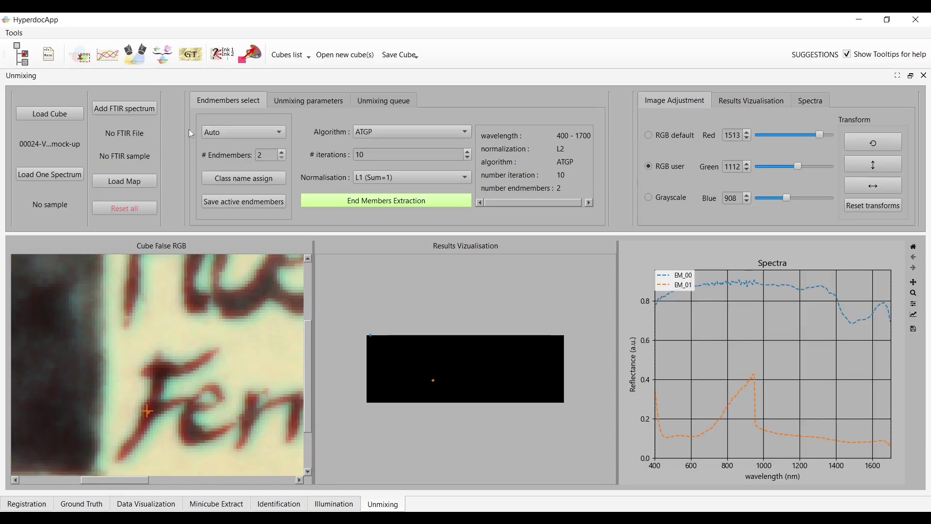
pyautogui.click(232, 183)
pyautogui.write('Substrate')
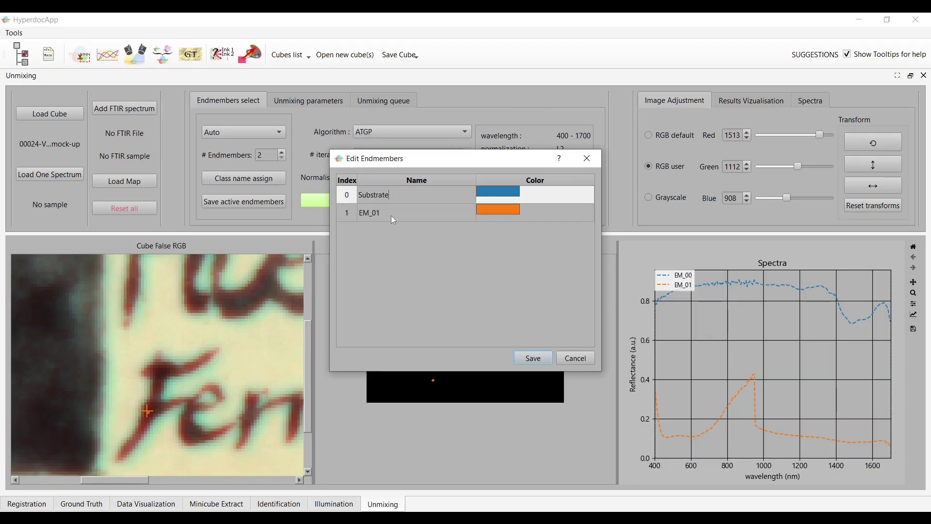
pyautogui.doubleClick(389, 211)
pyautogui.write('Ink')
pyautogui.click(533, 359)
# Switch to the library endmembers and remove Ivory black pure, Grape black, Cherry black, Bistre and Lampblack.
pyautogui.click(257, 130)
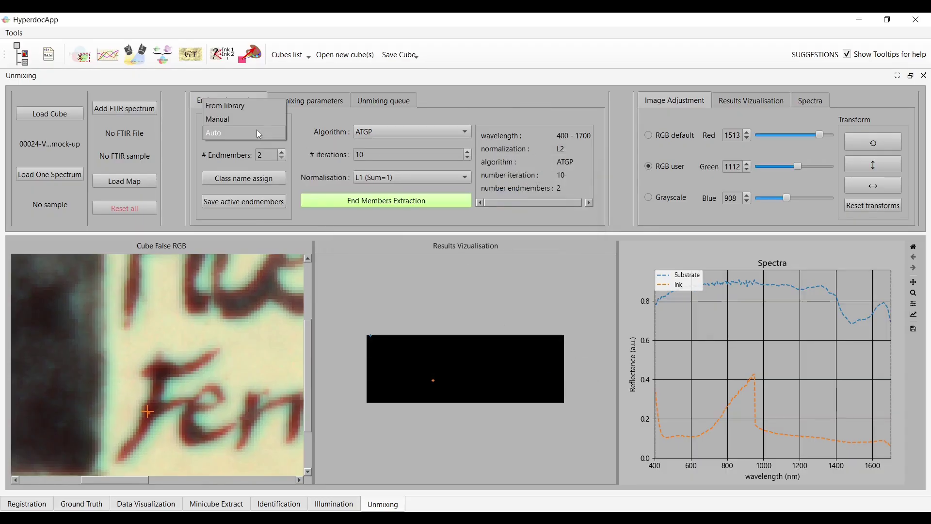
pyautogui.click(252, 109)
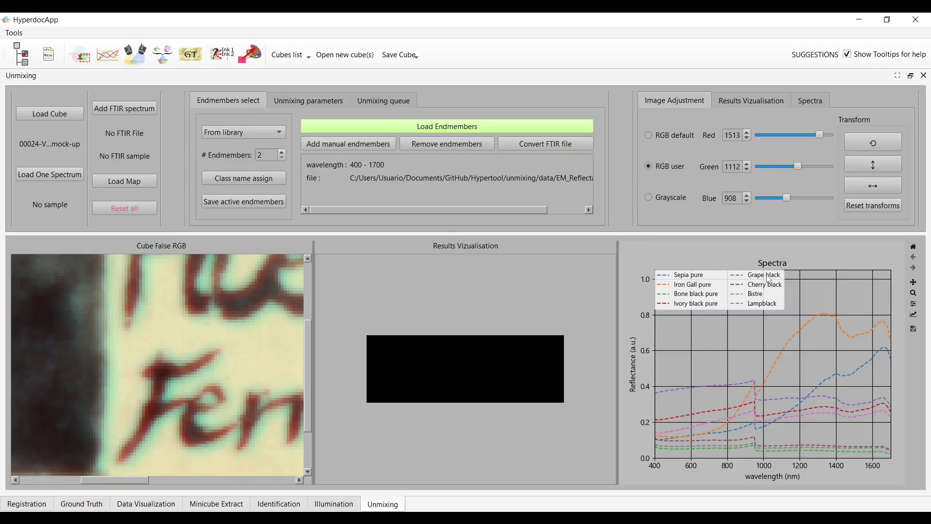
pyautogui.click(431, 146)
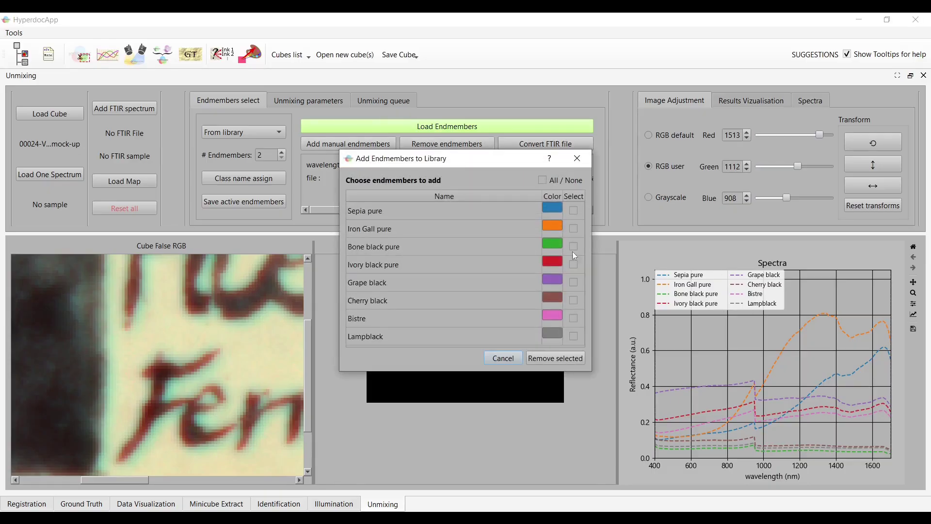
pyautogui.click(574, 264)
pyautogui.click(553, 358)
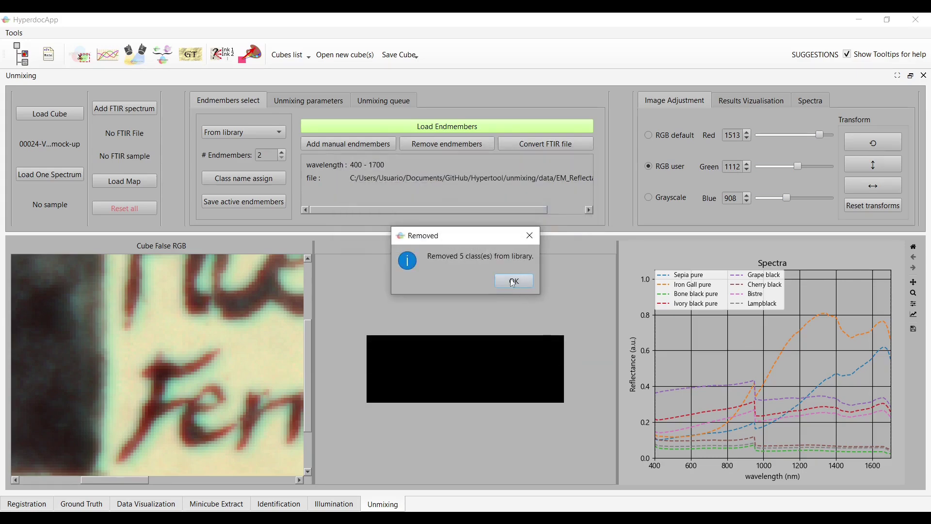
pyautogui.click(515, 280)
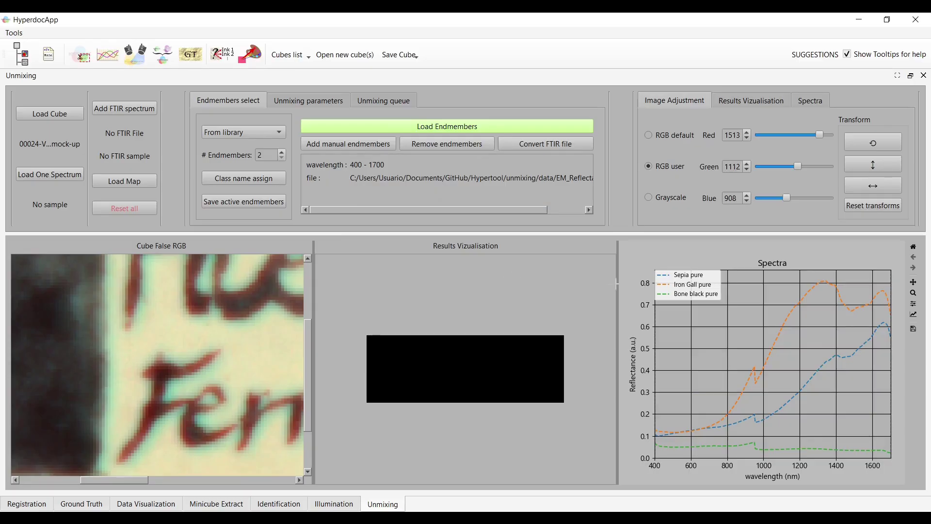
# Add the manually selected Substrate endmember to the library endmembers.
pyautogui.scroll(-4, 215, 325)
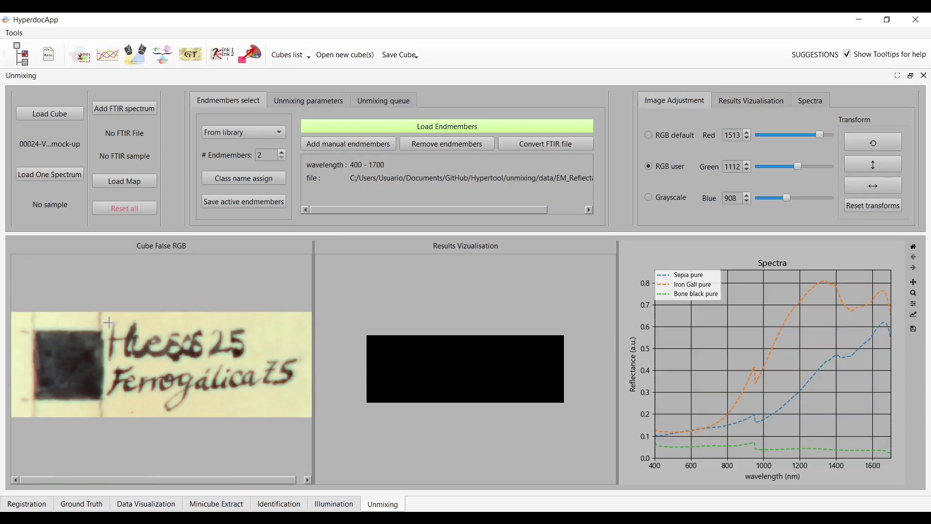
pyautogui.scroll(1, 106, 323)
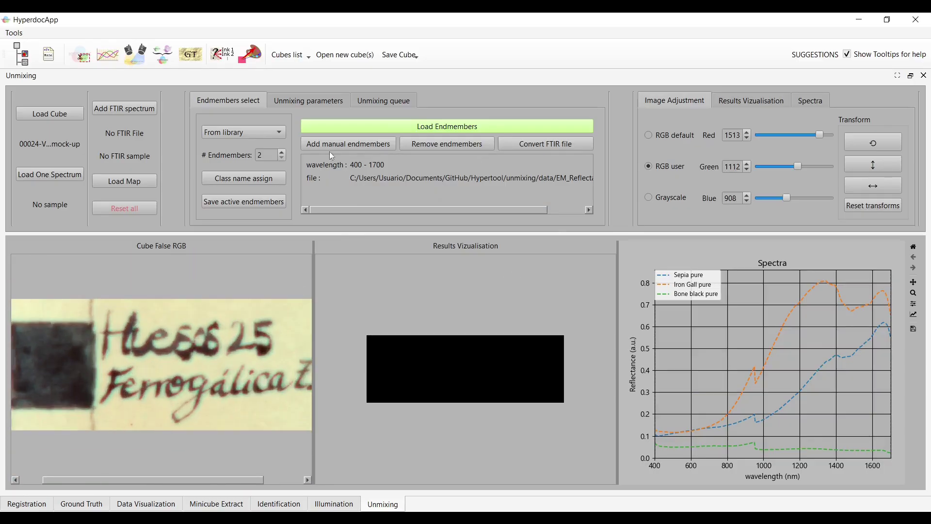
pyautogui.click(354, 144)
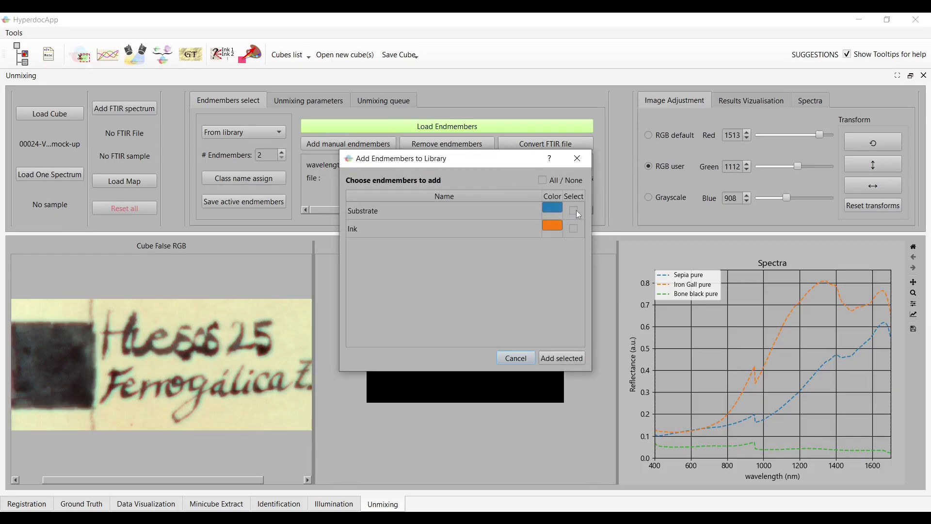
pyautogui.click(574, 211)
pyautogui.click(561, 359)
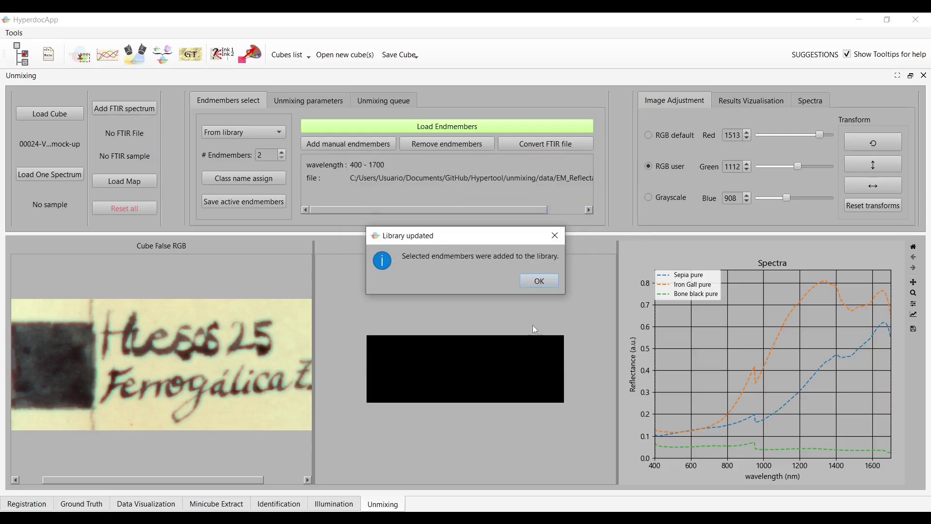
pyautogui.click(545, 280)
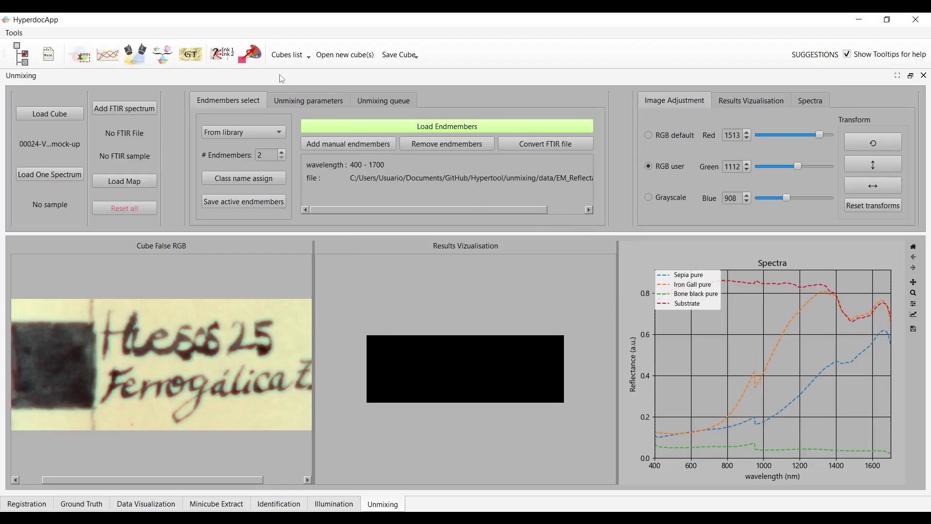
# Open the unmixing parameters and try the NNLS and FCLS unmixing algorithms, checking their ASC and ANC constraints.
pyautogui.click(308, 101)
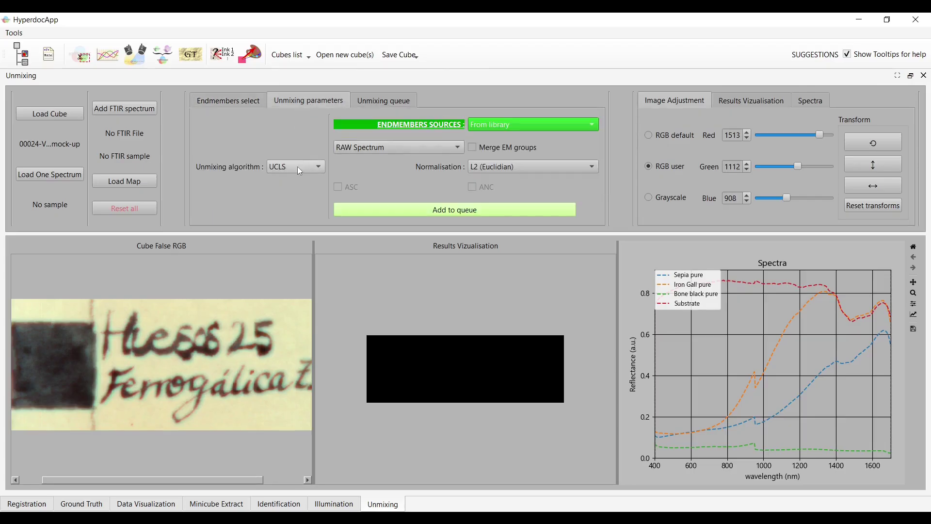
pyautogui.moveTo(298, 167)
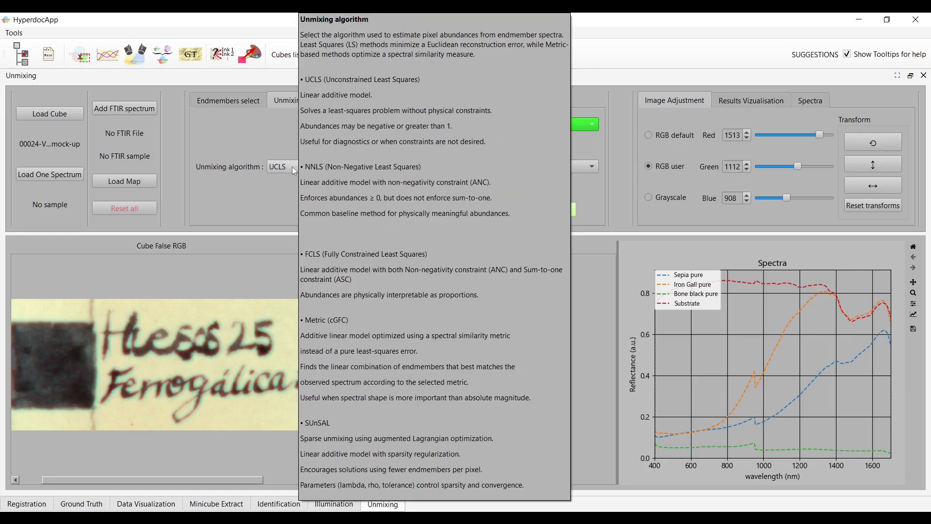
pyautogui.click(283, 165)
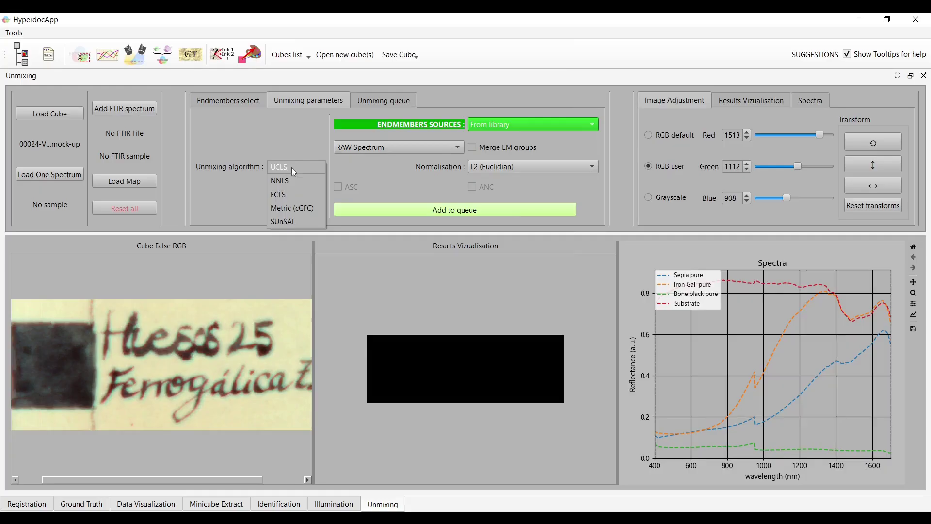
pyautogui.click(286, 186)
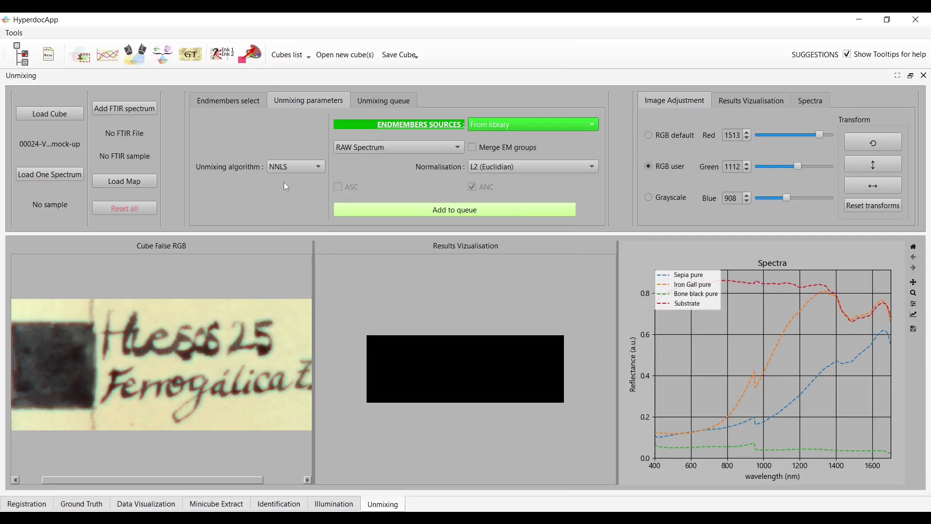
pyautogui.click(280, 168)
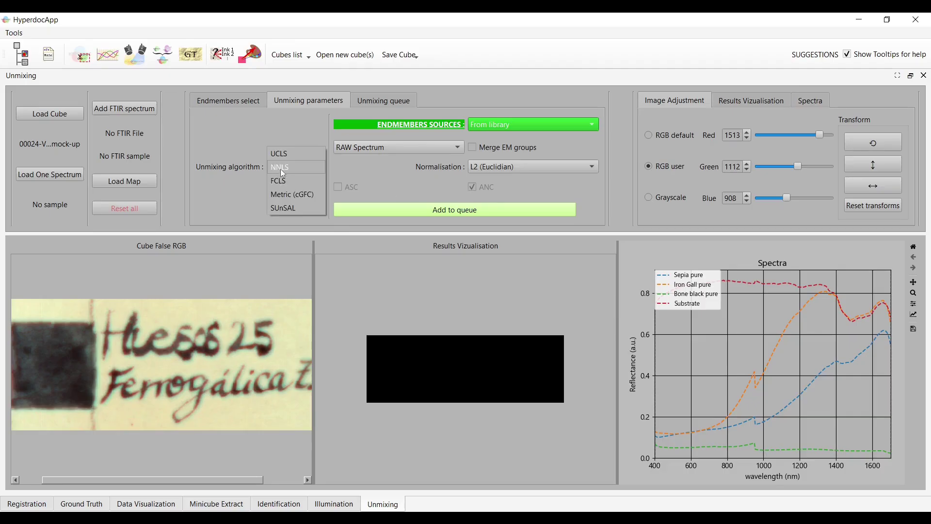
pyautogui.click(284, 183)
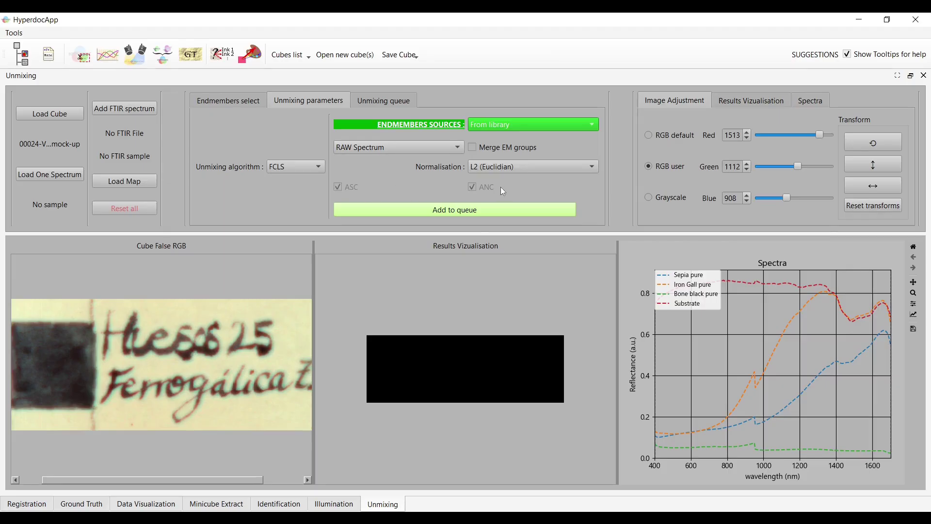
pyautogui.moveTo(487, 187)
pyautogui.moveTo(354, 192)
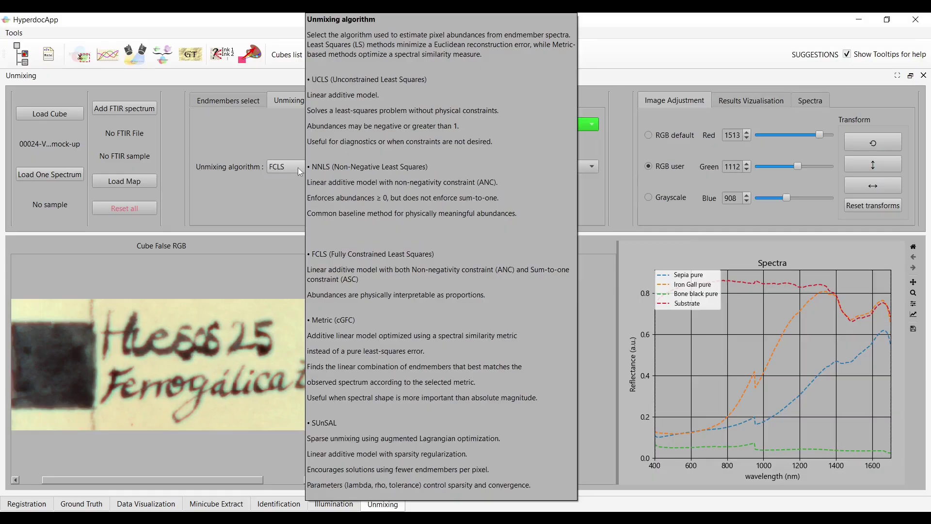
# Try the Metric (cGFC) unmixing algorithm with the ASC constraint enabled, and the SUnSAL algorithm.
pyautogui.click(300, 171)
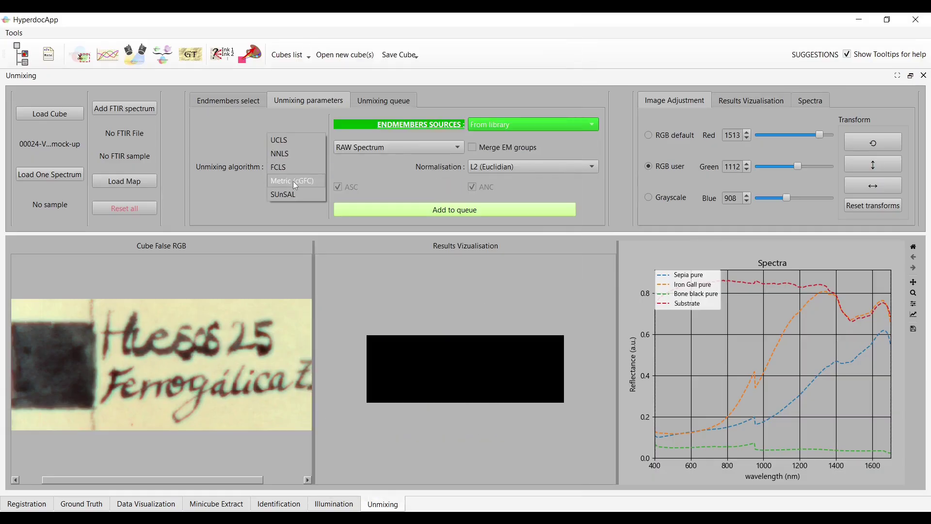
pyautogui.click(293, 182)
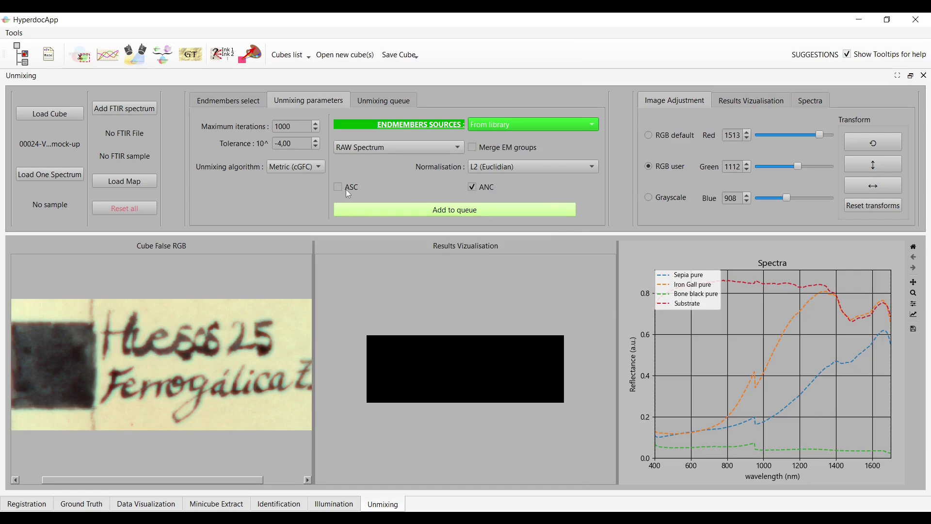
pyautogui.click(301, 168)
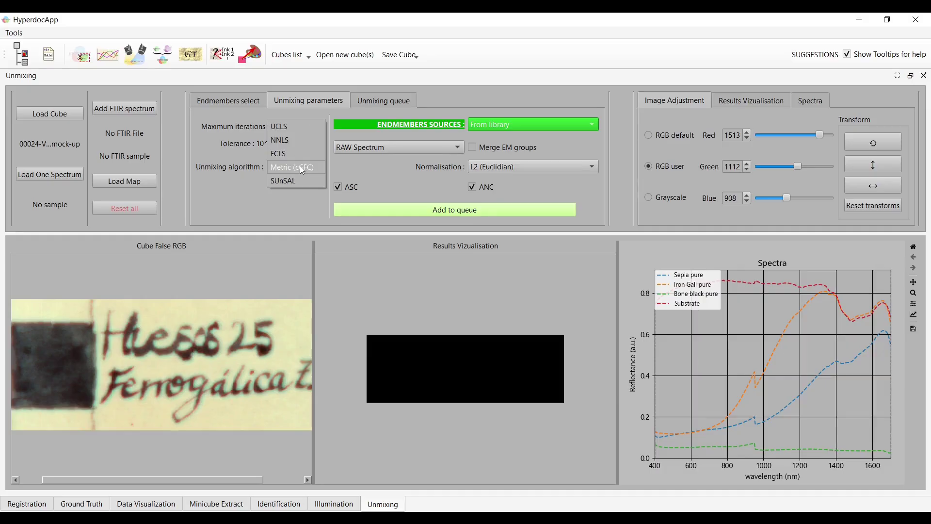
pyautogui.click(294, 181)
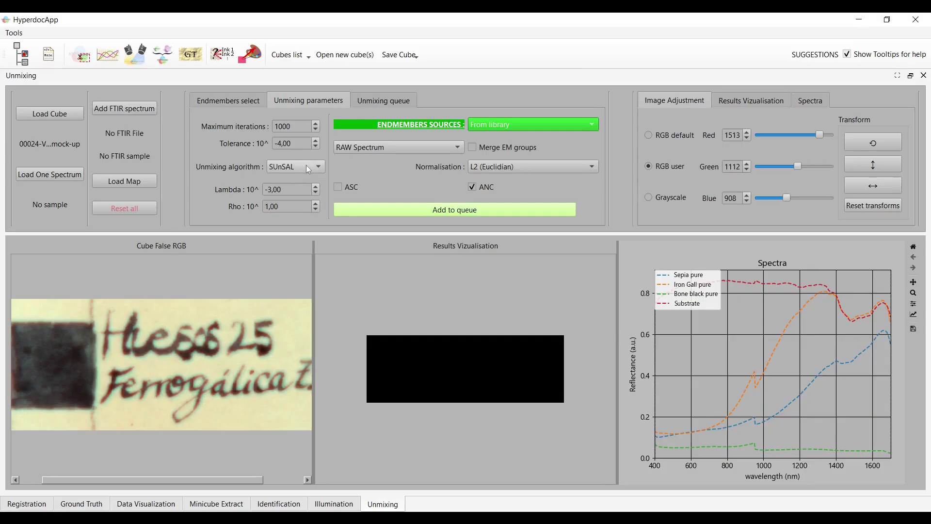
# Set the unmixing algorithm to FCLS and keep the library as the endmember source.
pyautogui.click(300, 169)
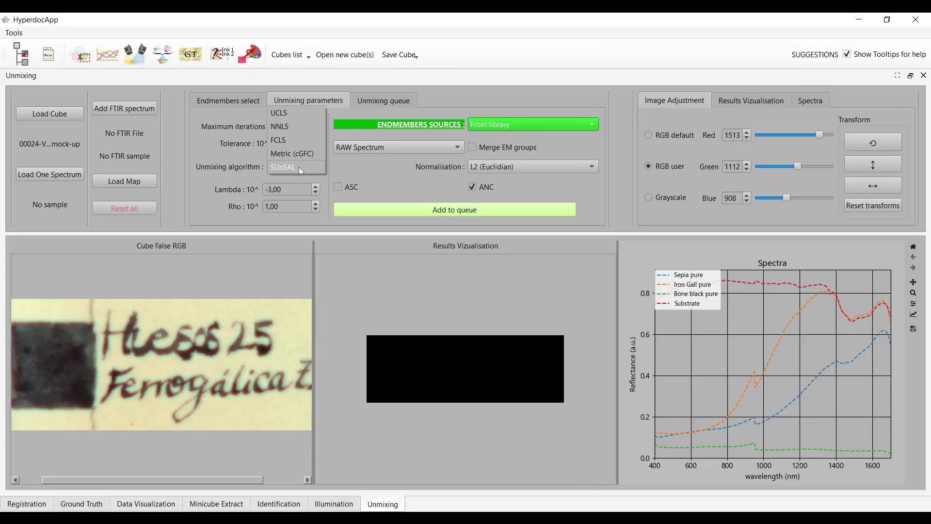
pyautogui.click(296, 142)
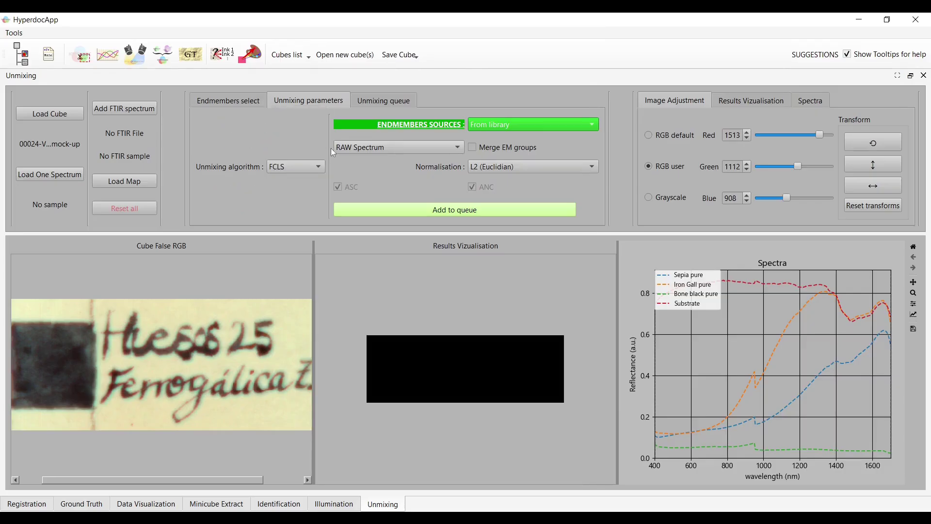
pyautogui.click(515, 125)
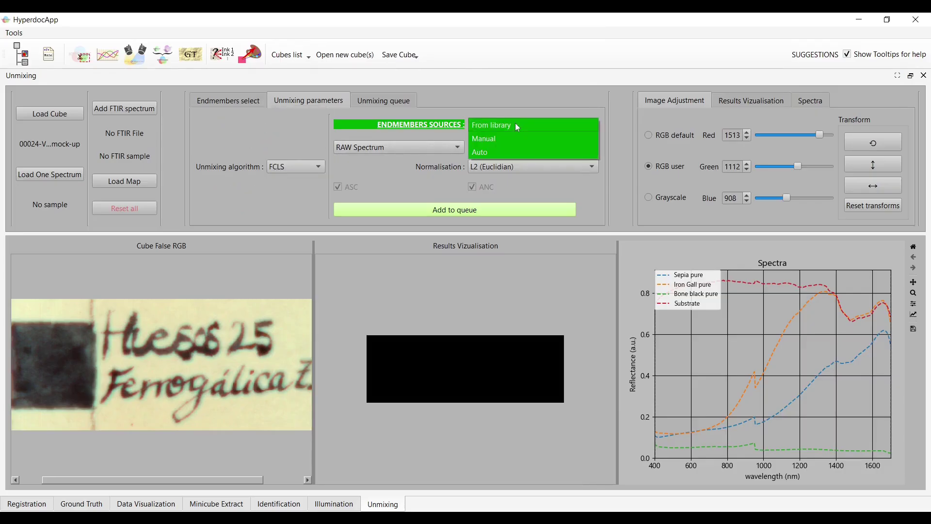
pyautogui.click(517, 125)
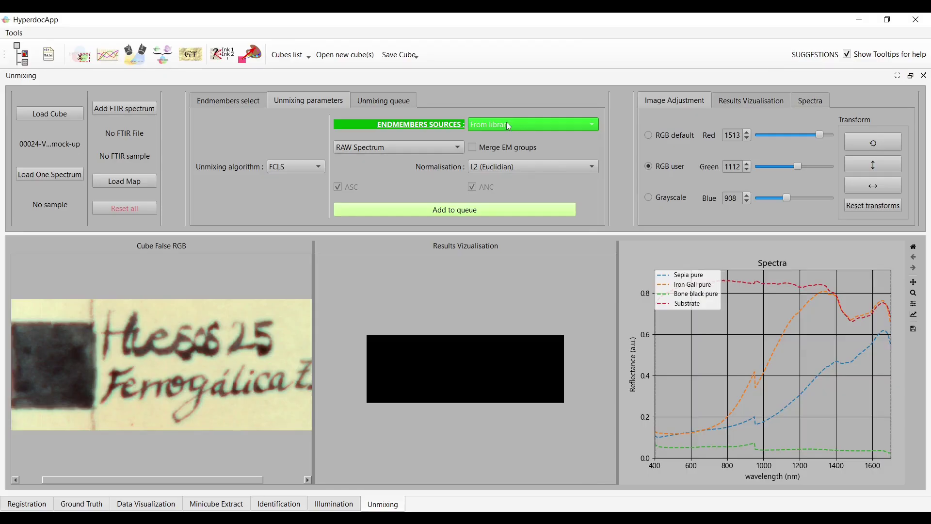
# Queue three FCLS unmixing jobs, one each for the From library, Manual and Auto endmember sources.
pyautogui.click(467, 212)
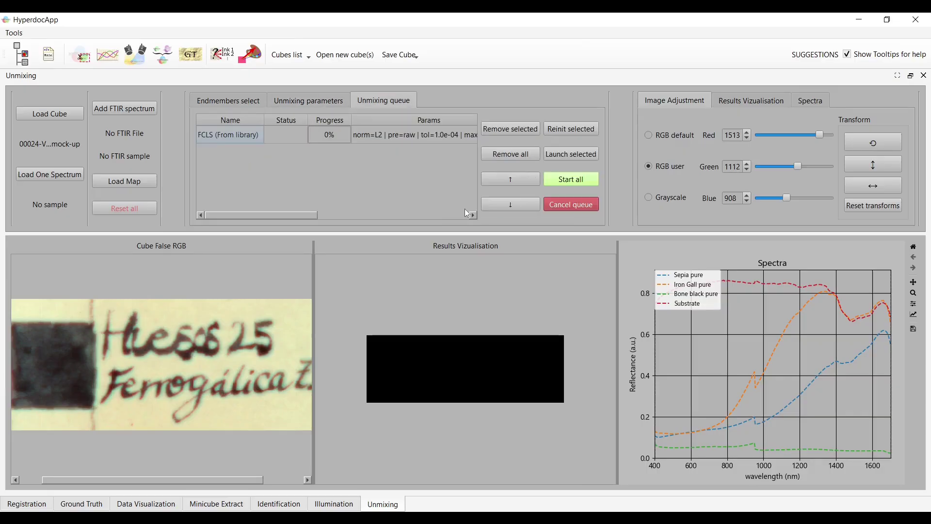
pyautogui.click(307, 103)
pyautogui.click(516, 124)
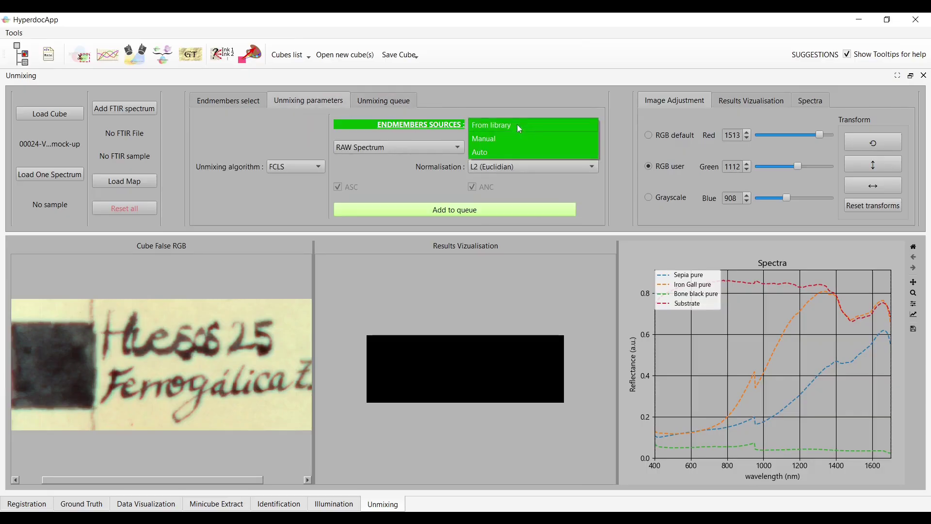
pyautogui.click(491, 141)
pyautogui.click(454, 211)
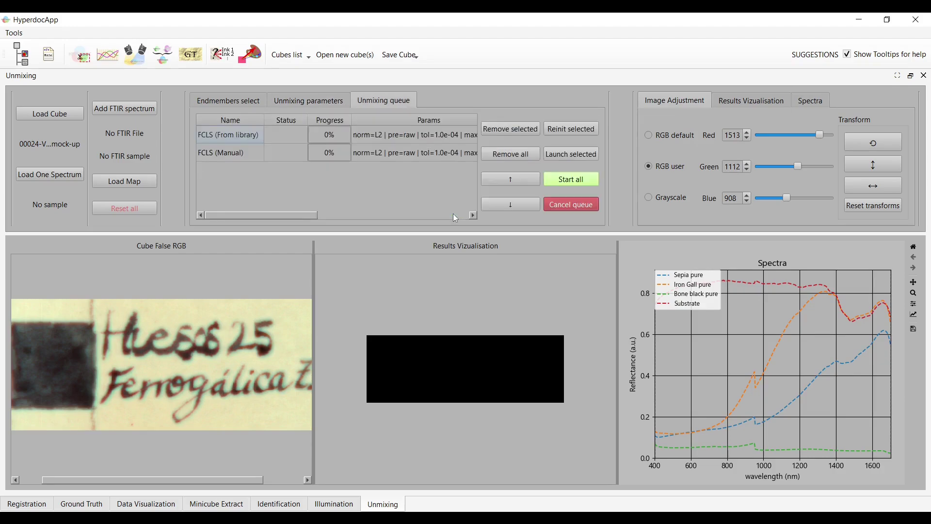
pyautogui.click(333, 103)
pyautogui.click(502, 128)
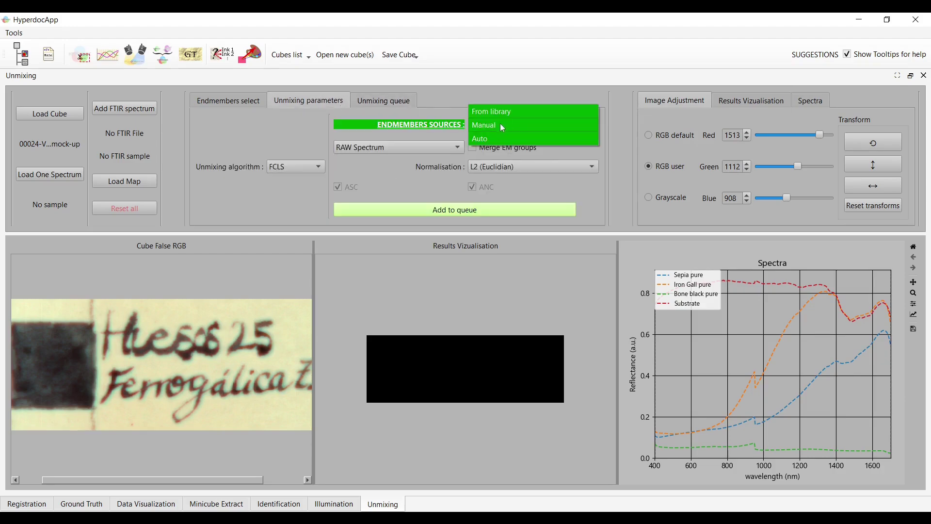
pyautogui.click(490, 138)
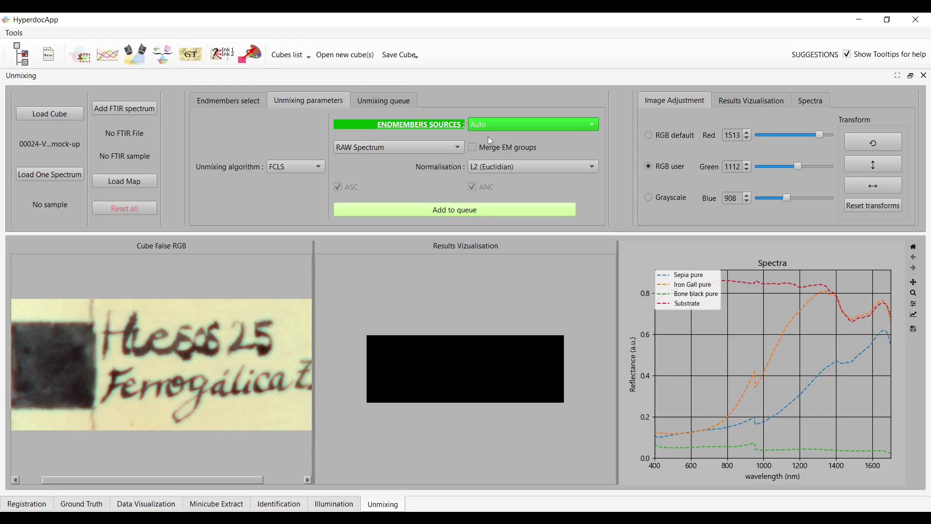
pyautogui.click(467, 209)
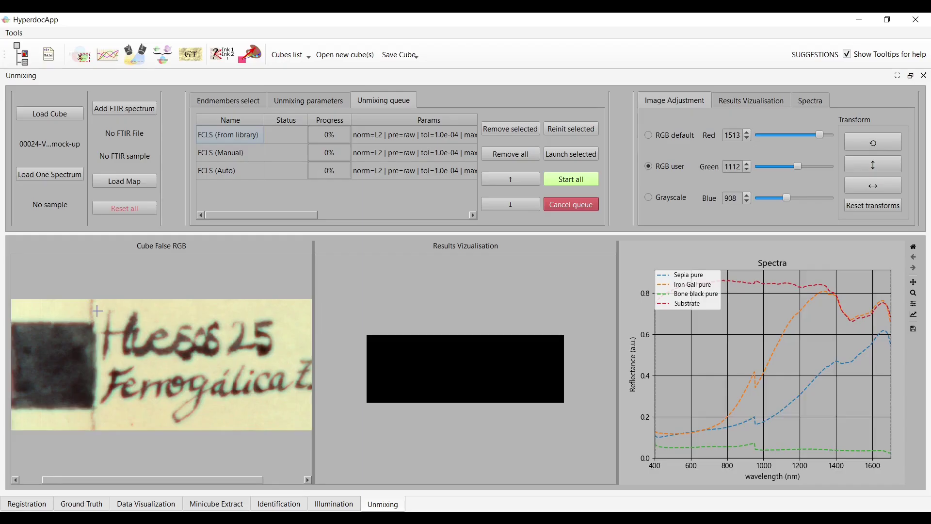
# Select a rectangular region around the word "Huesos" in the false RGB image and start all queued unmixing jobs.
pyautogui.moveTo(94, 305); pyautogui.dragTo(227, 366)
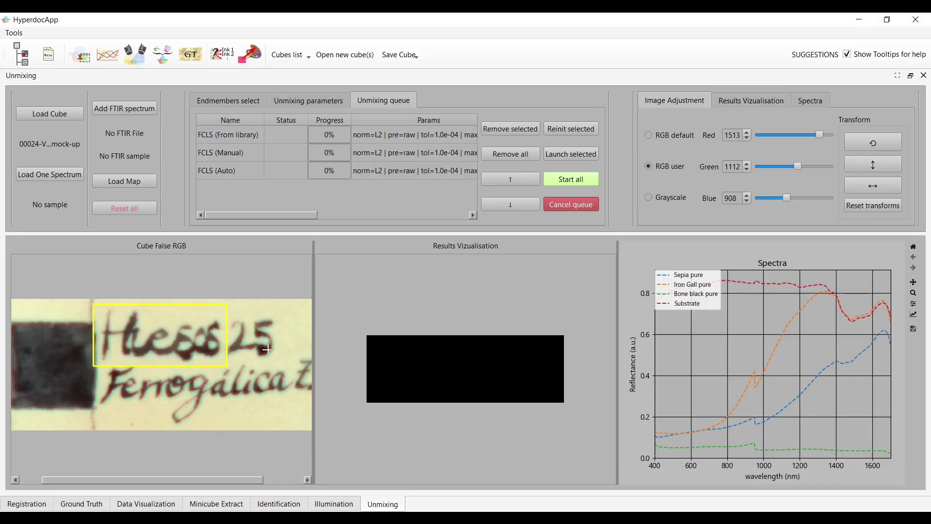
pyautogui.click(578, 184)
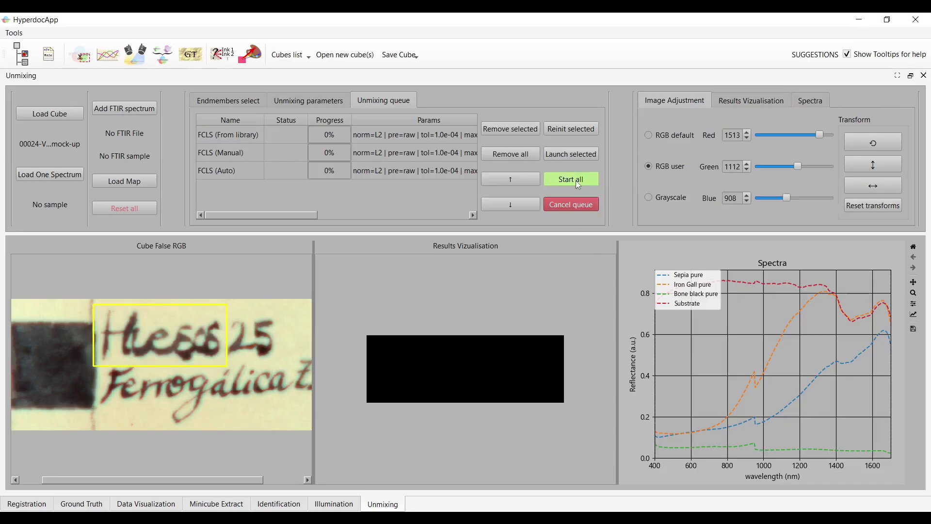
# Display the Substrate abundance map of the FCLS (From library) model and the Ink map of the FCLS (Auto) model.
pyautogui.click(771, 100)
pyautogui.click(819, 204)
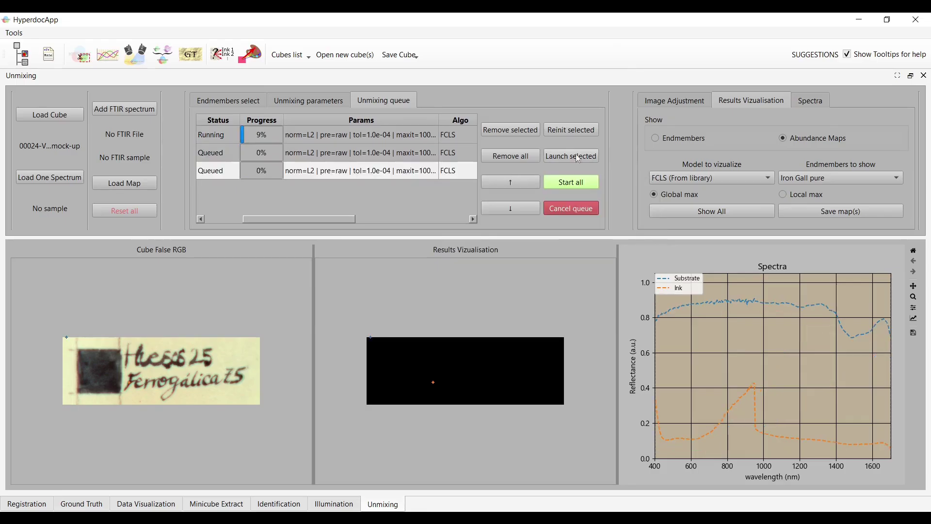
pyautogui.scroll(-2, 831, 176)
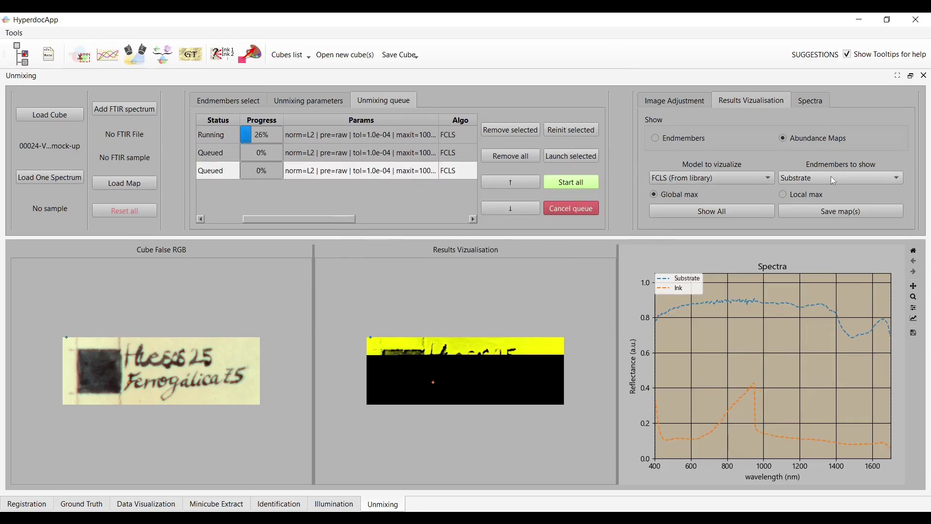
pyautogui.click(732, 178)
pyautogui.click(747, 178)
pyautogui.click(833, 178)
pyautogui.click(834, 190)
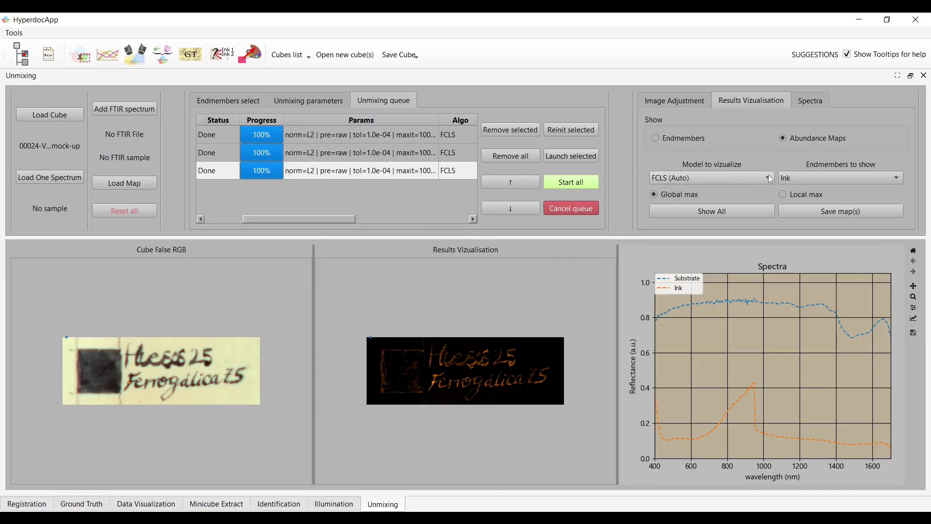
# View the Ink abundance map of the FCLS (Manual) model and the Substrate map of the FCLS (From library) model.
pyautogui.click(727, 177)
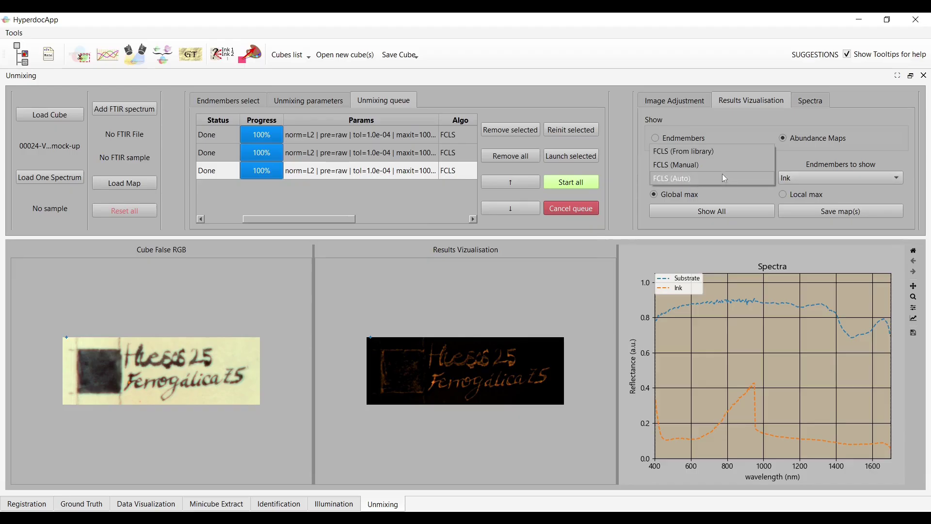
pyautogui.click(720, 164)
pyautogui.click(718, 175)
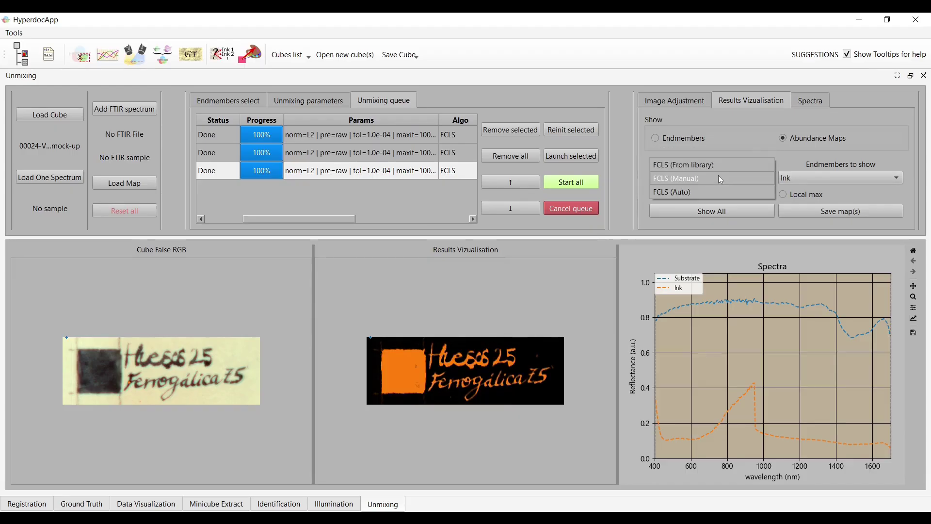
pyautogui.click(716, 164)
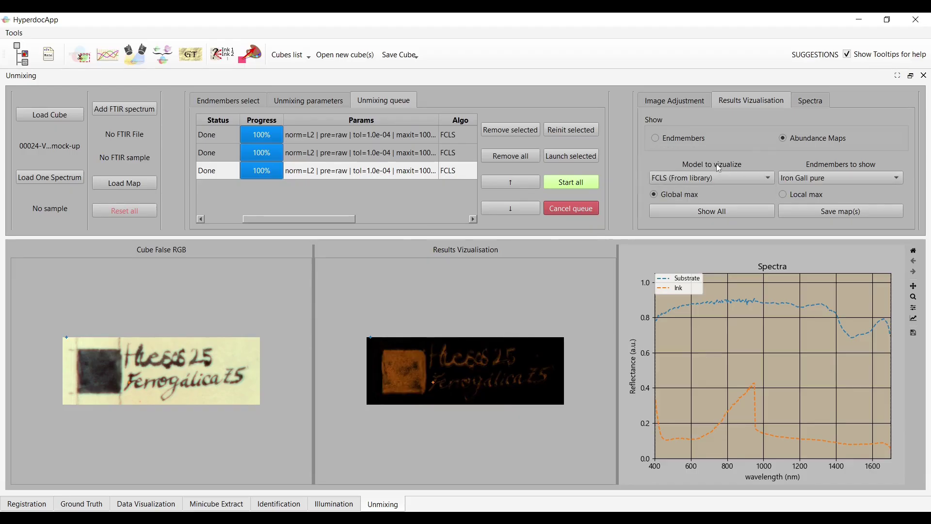
pyautogui.click(804, 176)
pyautogui.click(804, 204)
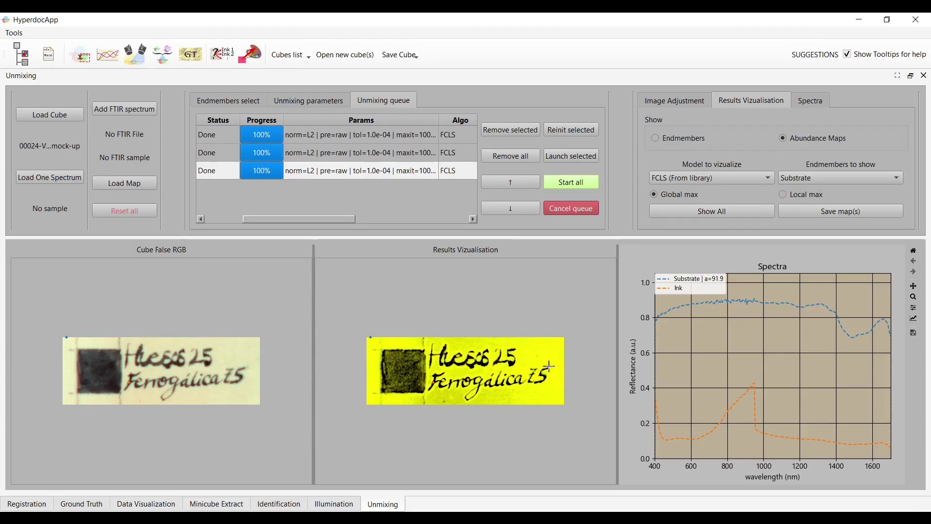
# Compare Local max and Global max scaling on the library model's Substrate and Sepia pure maps, ending on Iron Gall pure with Global max.
pyautogui.click(826, 178)
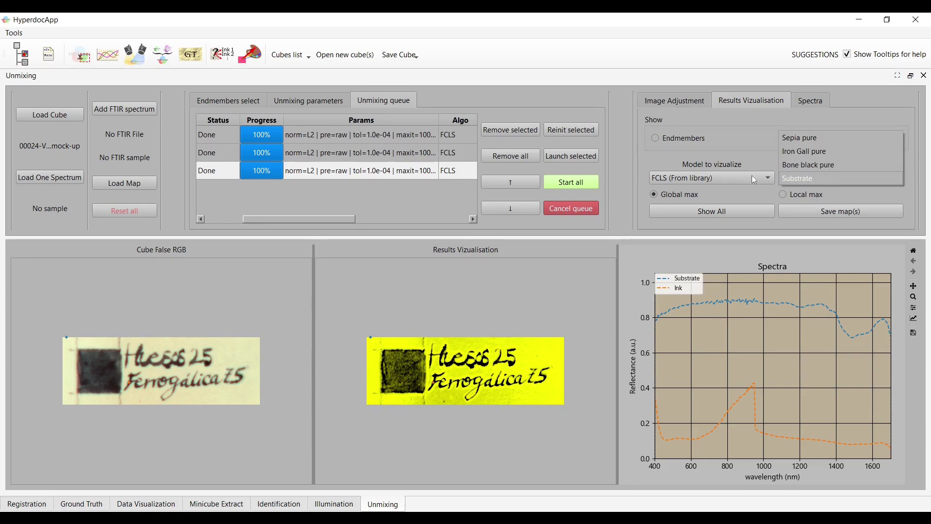
pyautogui.click(800, 197)
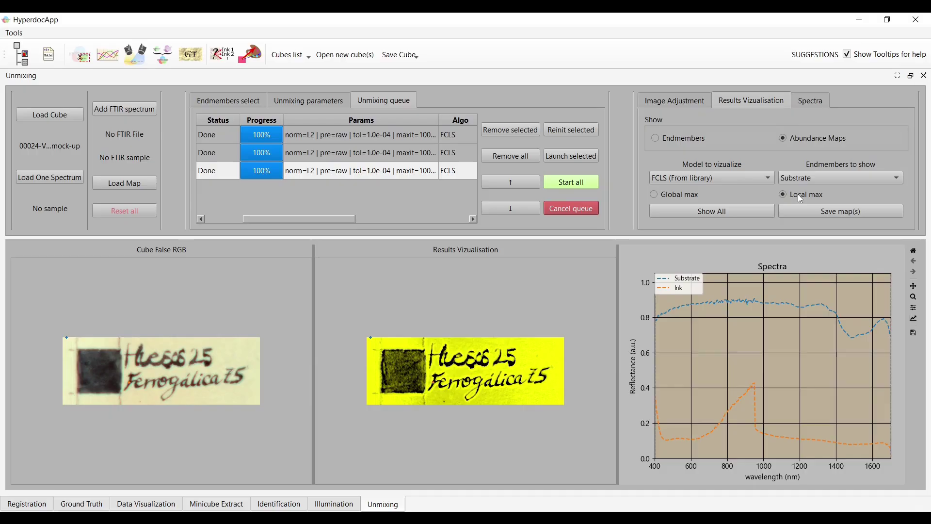
pyautogui.click(684, 196)
pyautogui.click(806, 178)
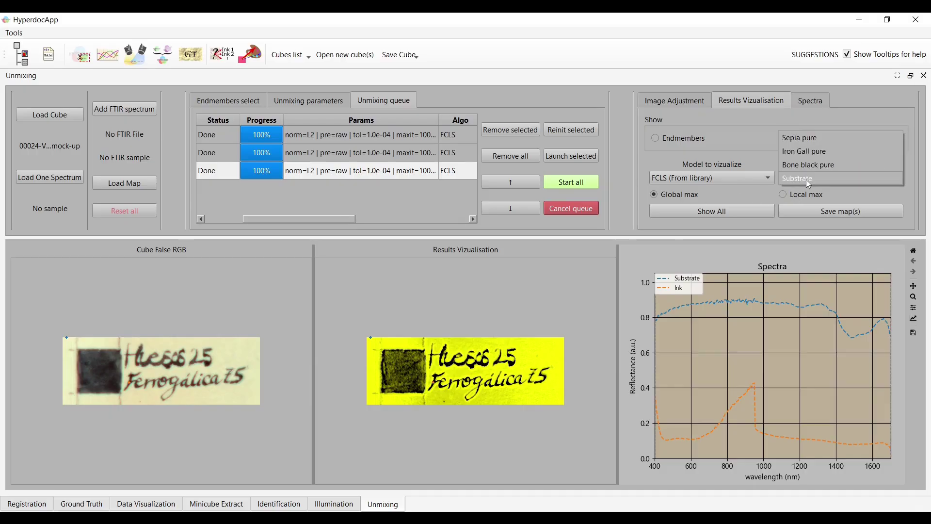
pyautogui.click(812, 141)
pyautogui.click(796, 197)
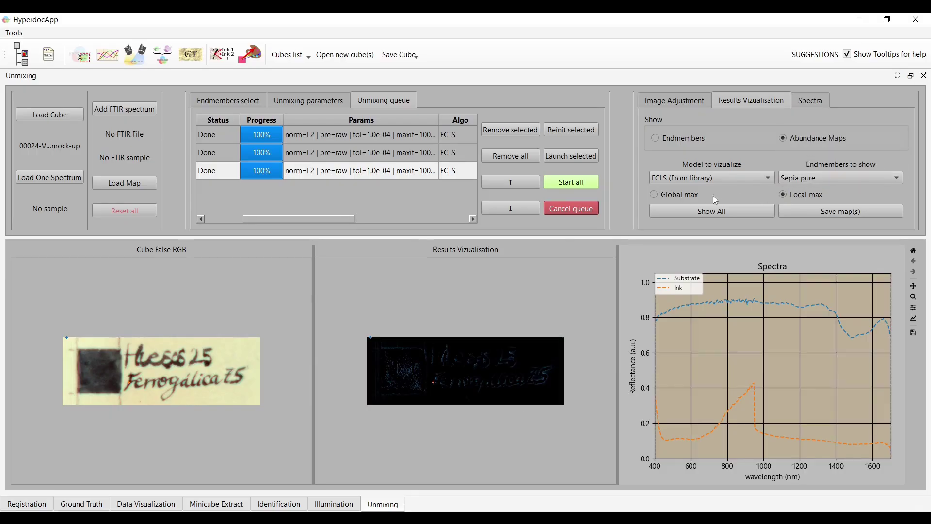
pyautogui.click(681, 197)
pyautogui.click(800, 196)
pyautogui.click(682, 197)
pyautogui.scroll(1, 809, 176)
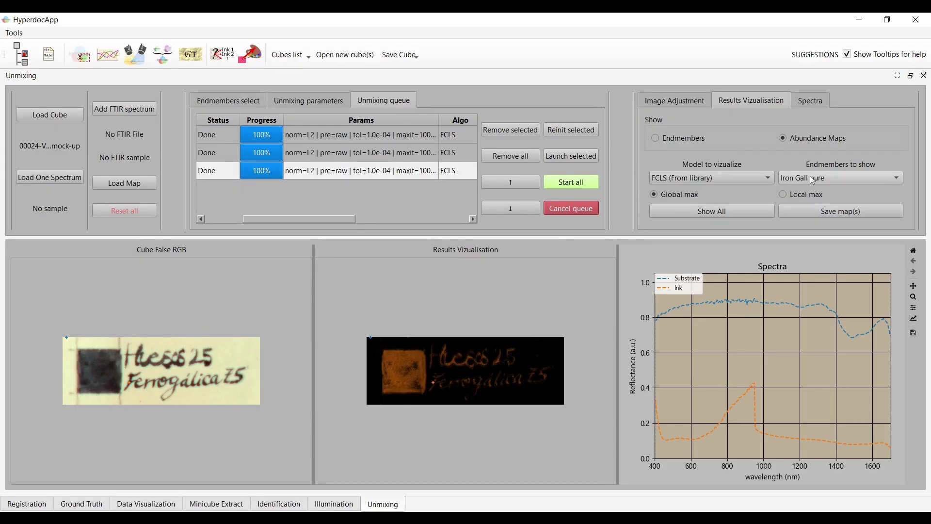
pyautogui.scroll(2, 810, 177)
# Open the gallery of all abundance maps and view all endmembers for the FCLS (Auto), FCLS (Manual) and FCLS (From library) models.
pyautogui.click(741, 210)
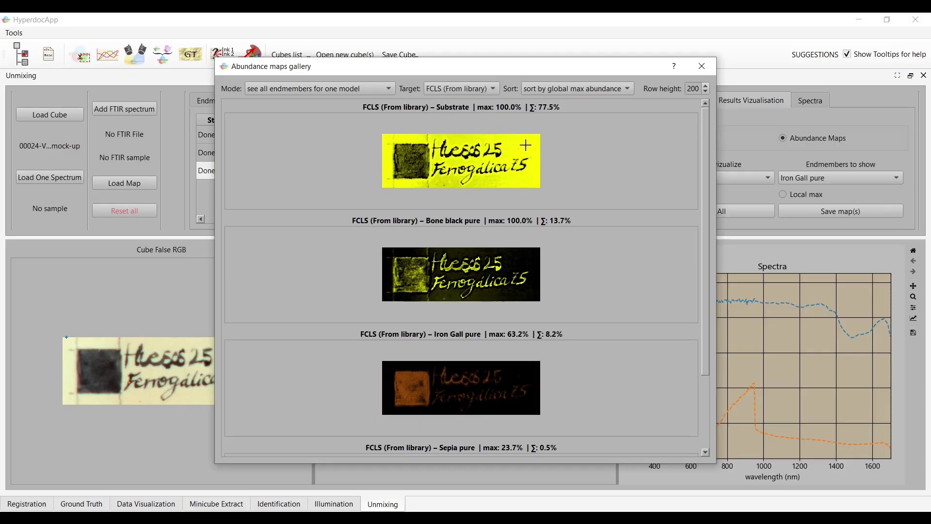
pyautogui.click(470, 87)
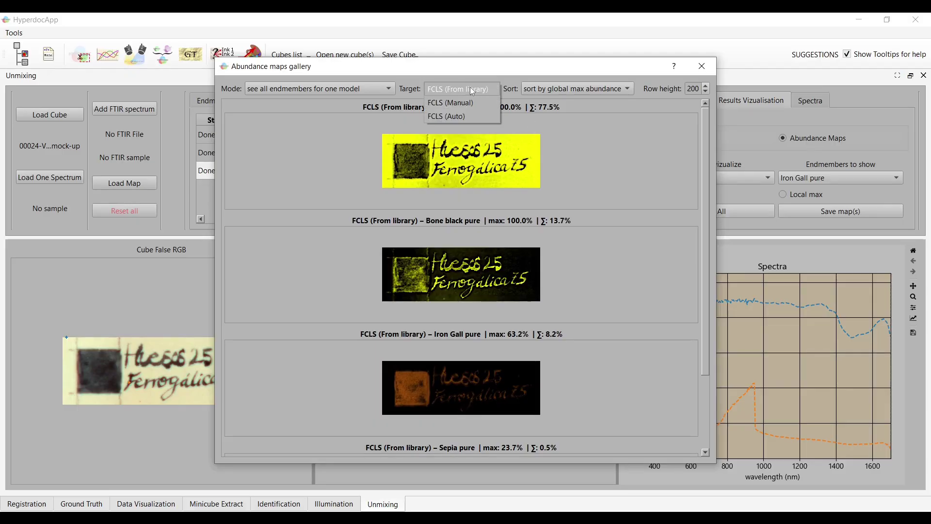
pyautogui.click(461, 111)
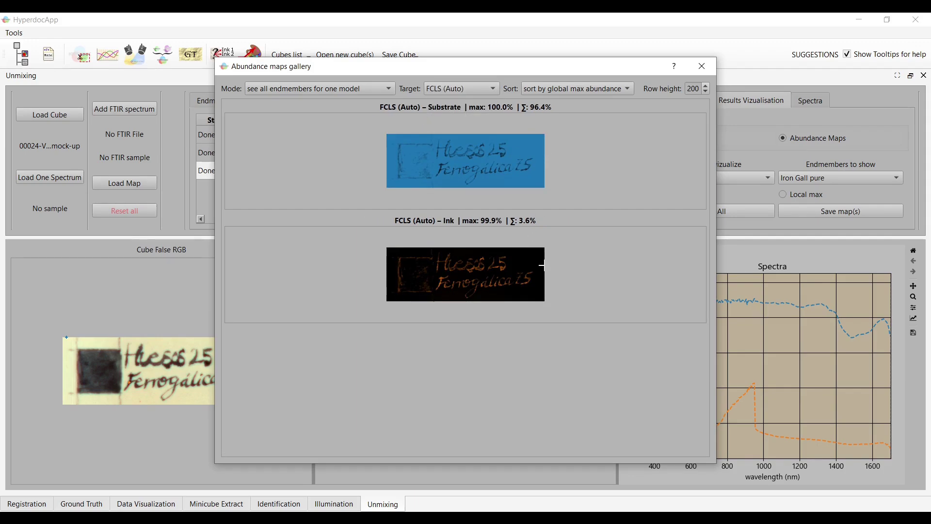
pyautogui.click(475, 89)
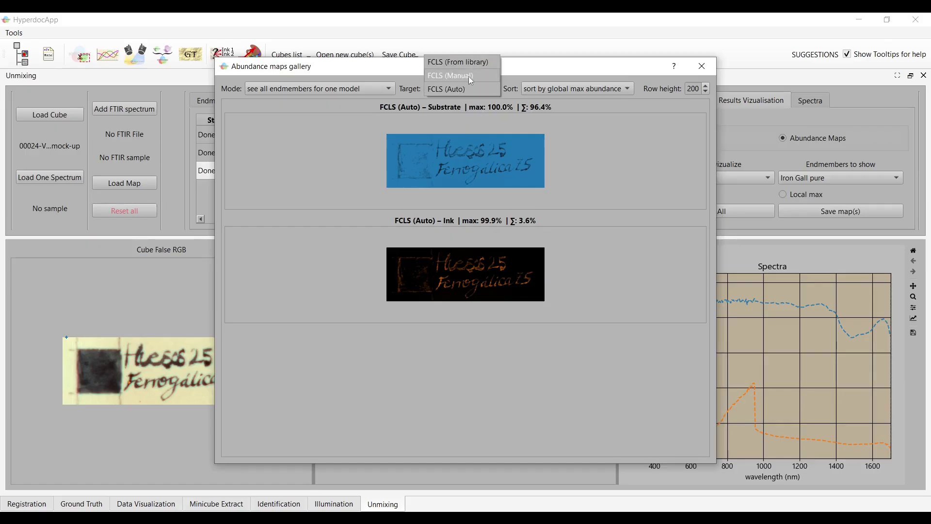
pyautogui.click(468, 76)
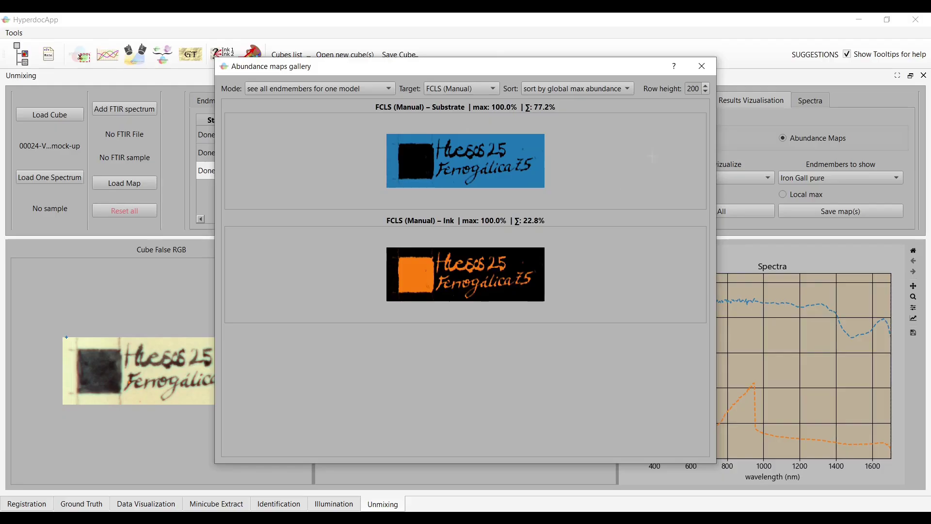
pyautogui.click(472, 88)
pyautogui.click(467, 77)
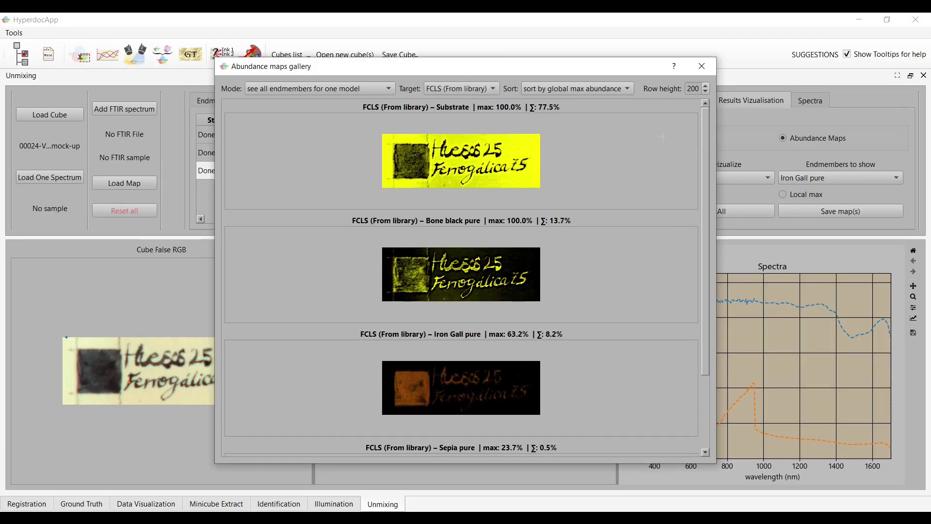
pyautogui.moveTo(706, 168)
pyautogui.mouseDown()
pyautogui.moveTo(706, 263)
pyautogui.moveTo(721, 168)
pyautogui.moveTo(706, 195)
pyautogui.moveTo(703, 244)
pyautogui.moveTo(718, 173)
pyautogui.mouseUp()
# Compare the Substrate abundance maps across all models in the gallery and check the available sorting options.
pyautogui.click(357, 92)
pyautogui.click(356, 76)
pyautogui.click(444, 88)
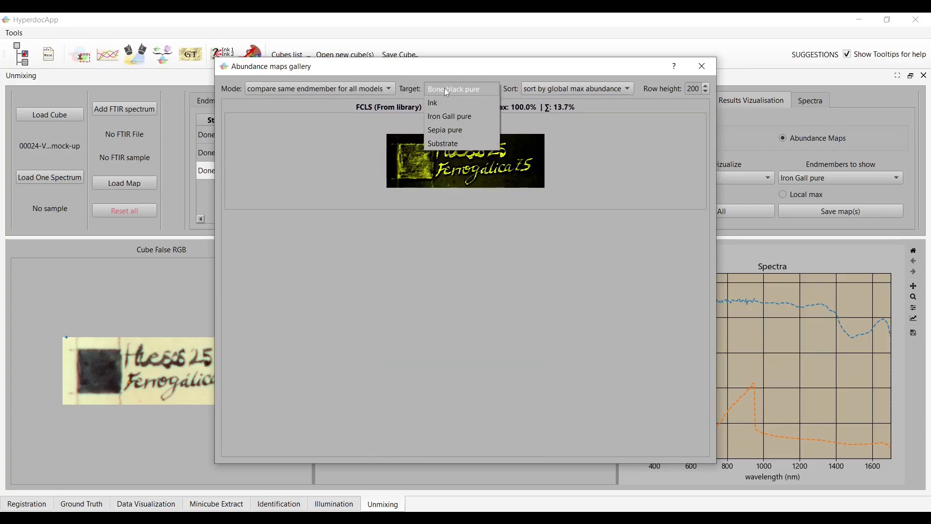
pyautogui.click(454, 143)
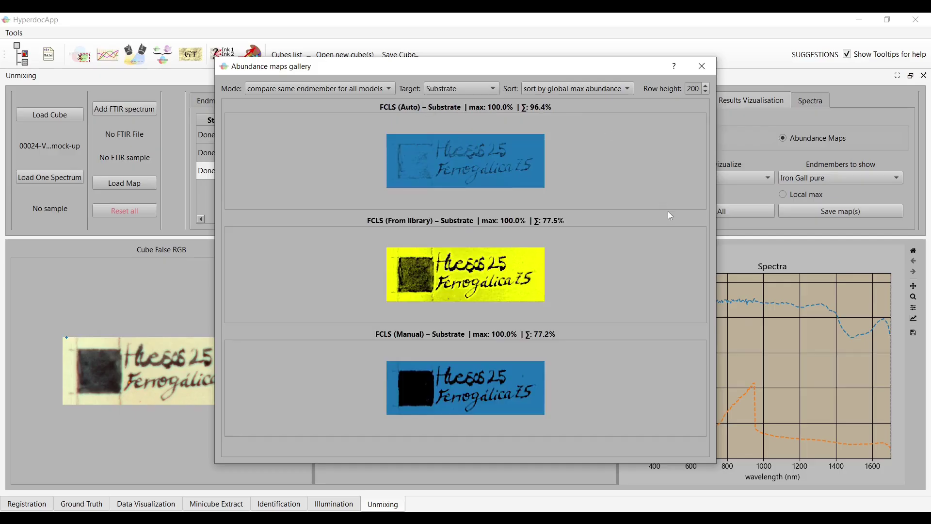
pyautogui.click(458, 87)
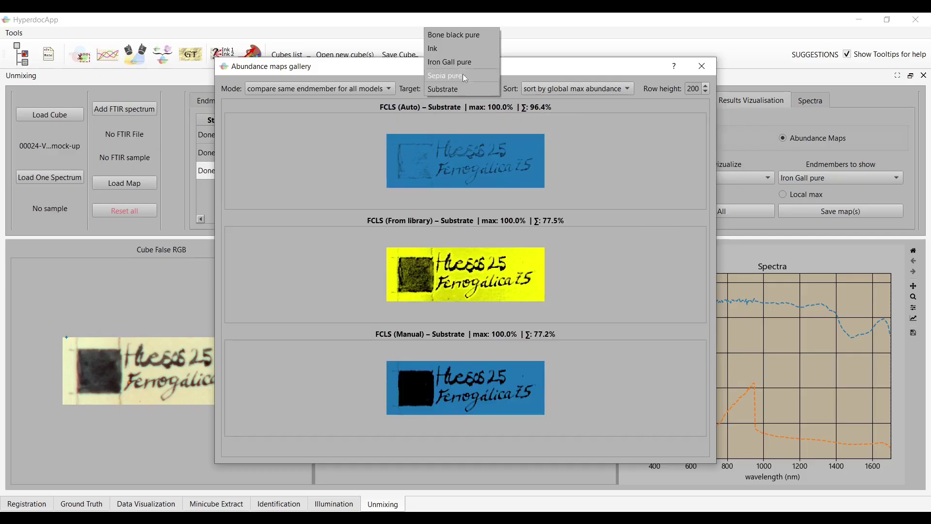
pyautogui.click(592, 87)
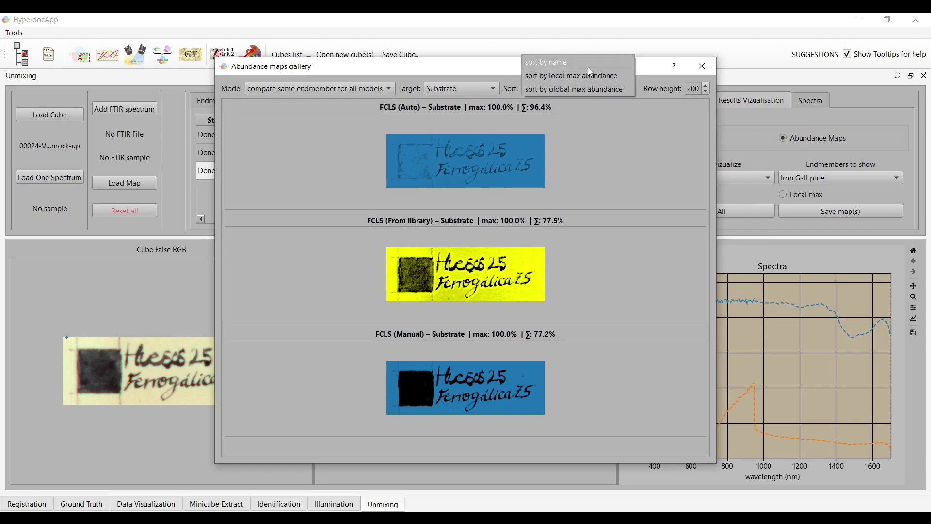
pyautogui.click(621, 143)
# Reduce the row height of the abundance maps gallery and close the gallery.
pyautogui.scroll(-2, 693, 89)
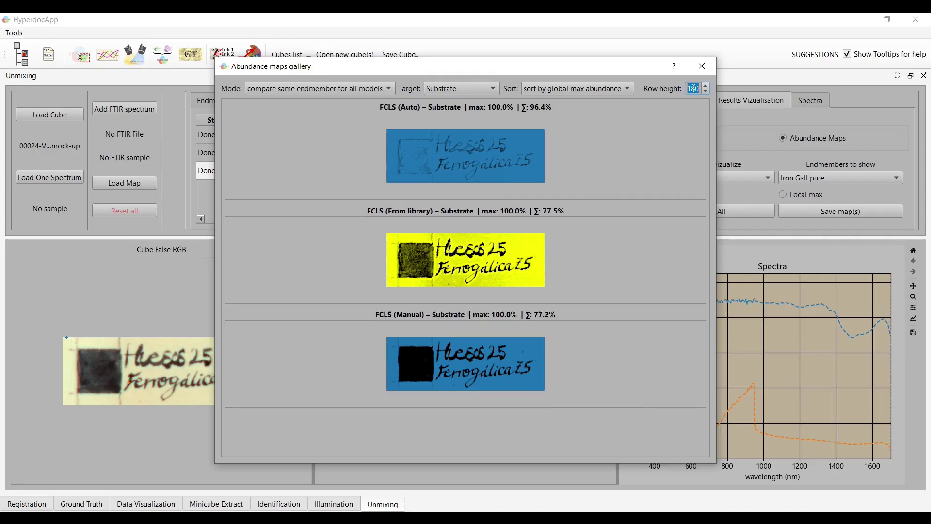
pyautogui.scroll(-5, 693, 88)
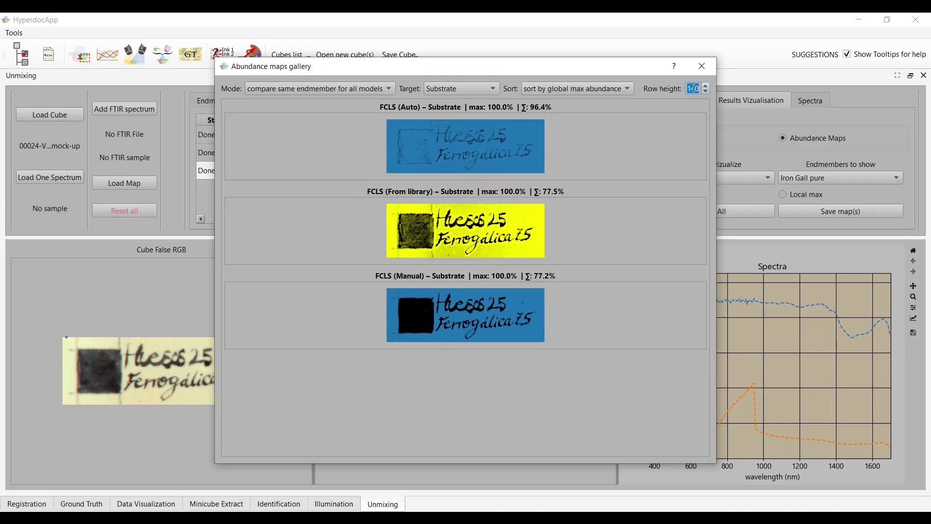
pyautogui.scroll(-2, 692, 88)
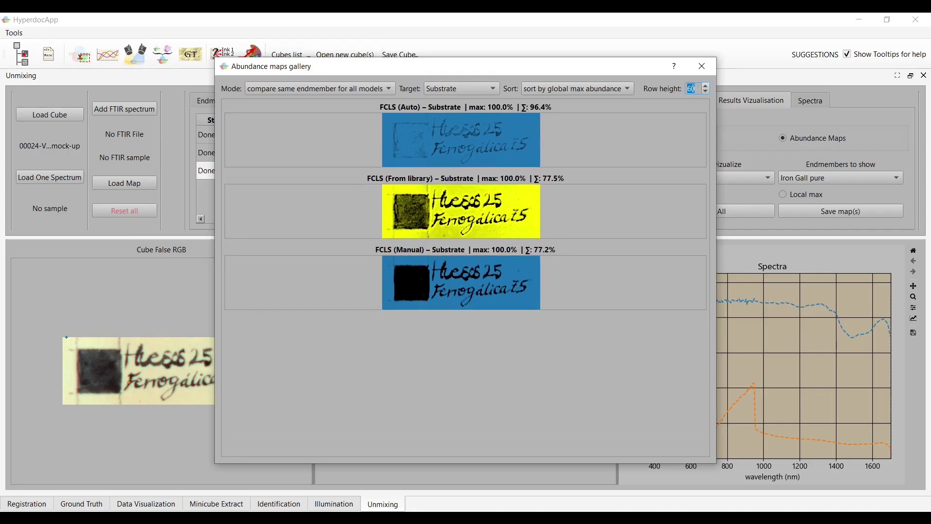
pyautogui.click(702, 66)
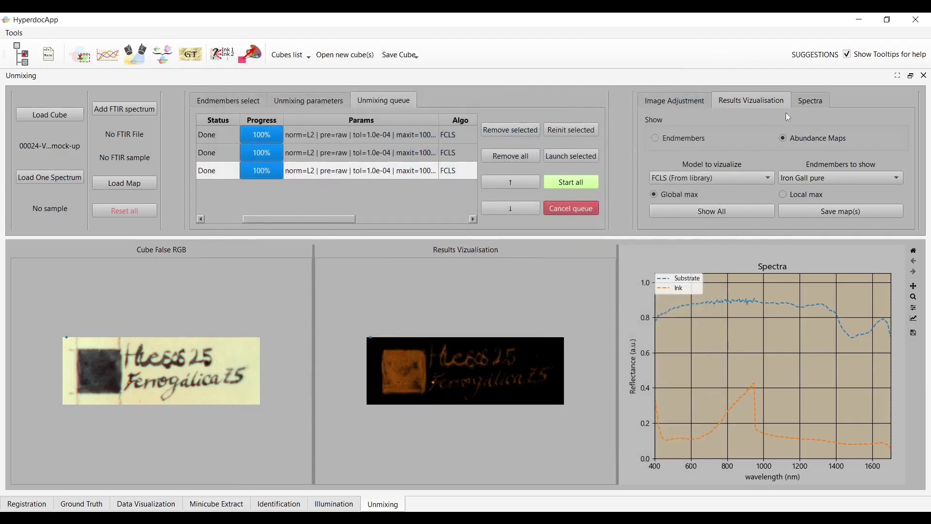
# Open the spectra display options and toggle the graph legend off and back on.
pyautogui.click(805, 106)
pyautogui.click(672, 153)
pyautogui.click(670, 153)
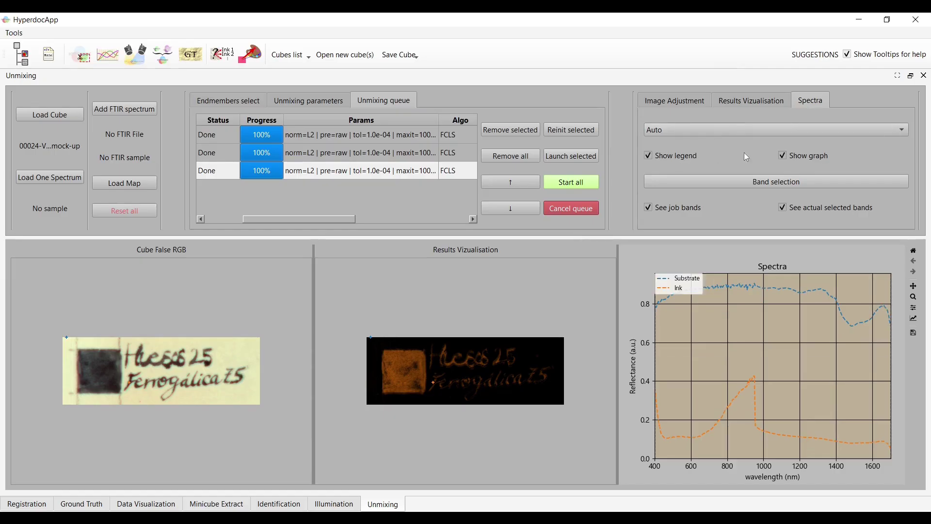
# Toggle the spectra graph off and back on, and check the band selection option.
pyautogui.click(795, 153)
pyautogui.click(795, 154)
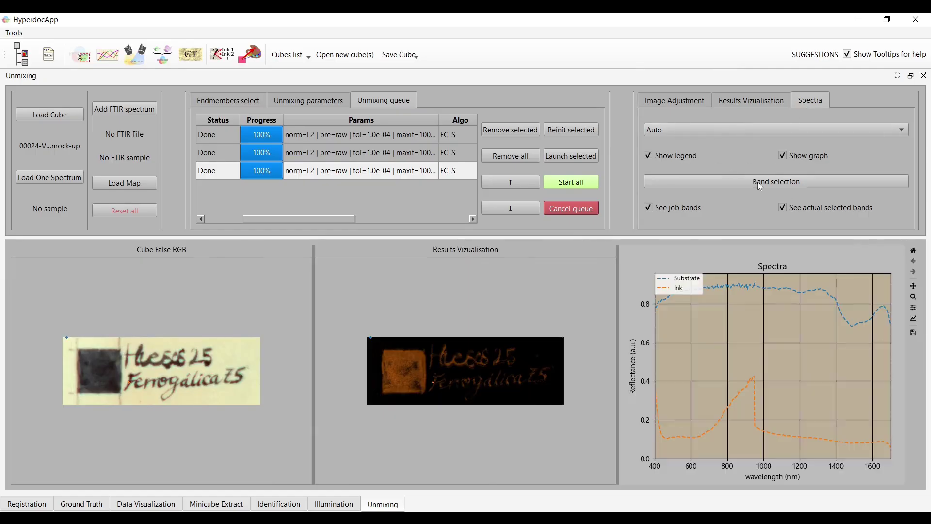
pyautogui.click(787, 183)
pyautogui.click(410, 281)
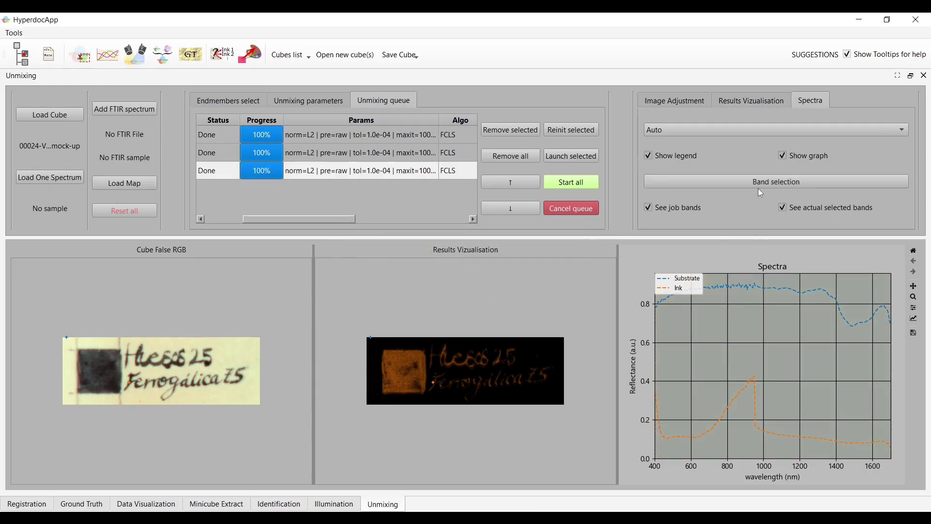
# Save the FCLS (From library) unmixing result to the desktop as 00024-VNIR-mock-up_FCLS_(From_library)_unmix.h5.
pyautogui.click(749, 101)
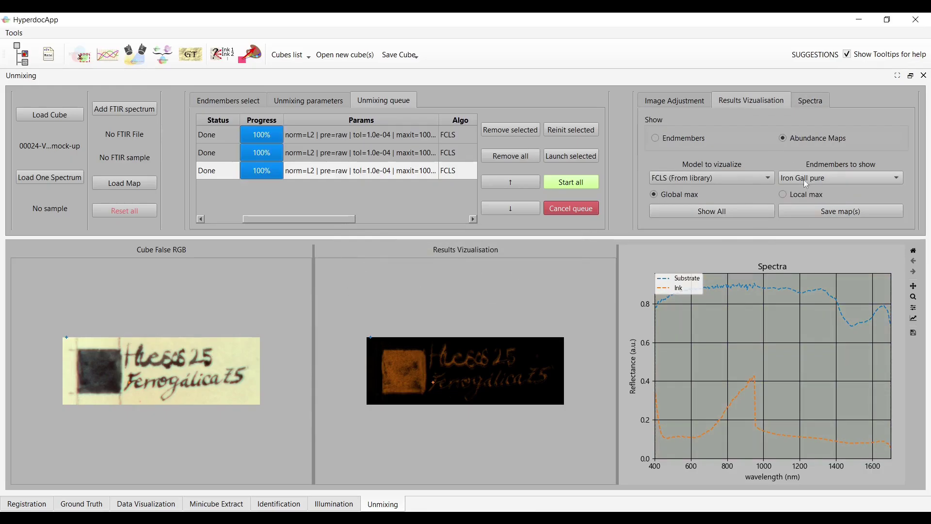
pyautogui.click(834, 213)
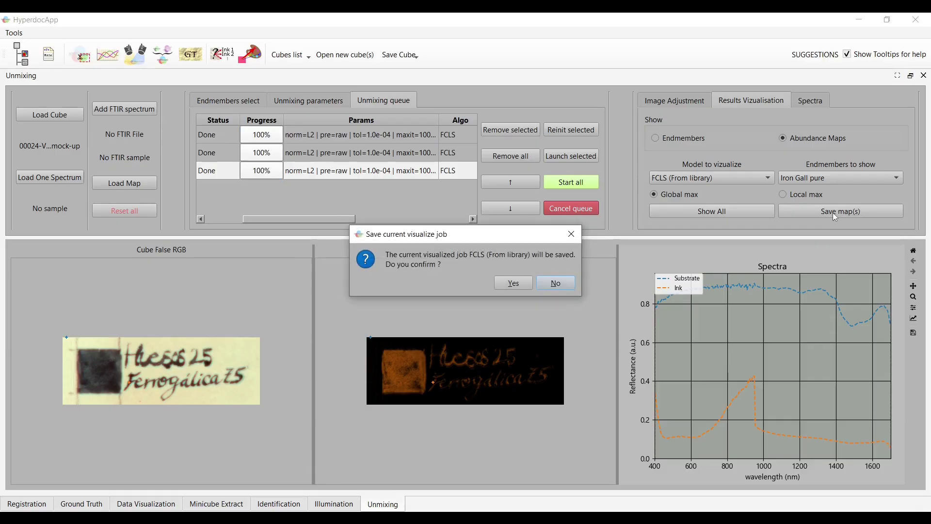
pyautogui.click(513, 284)
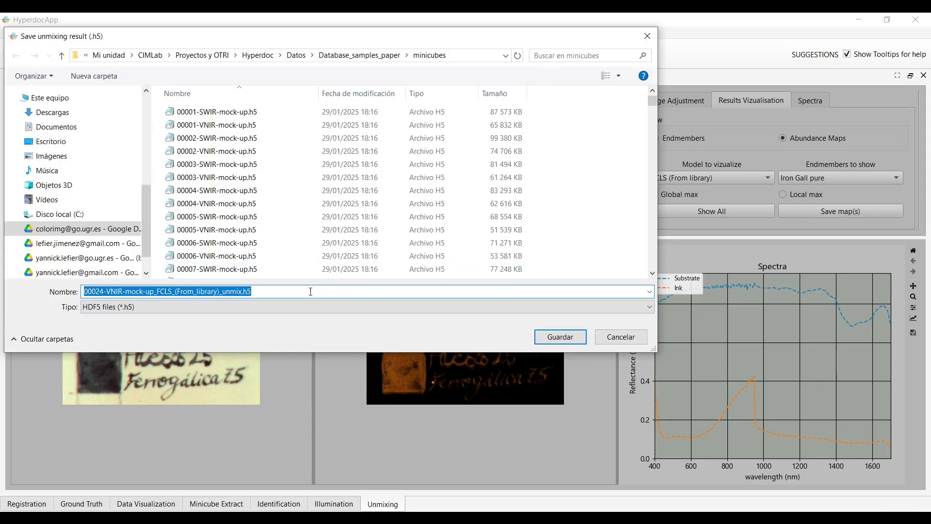
pyautogui.click(56, 113)
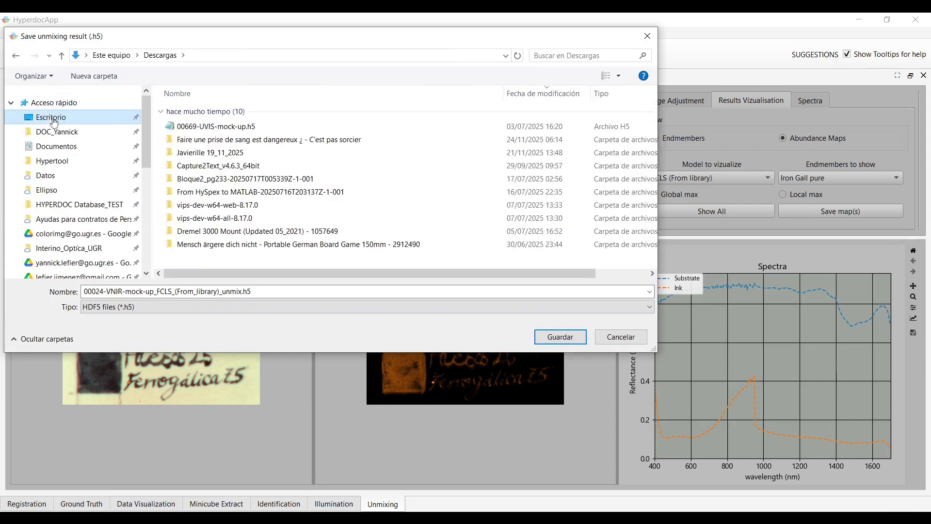
pyautogui.click(54, 119)
pyautogui.click(564, 338)
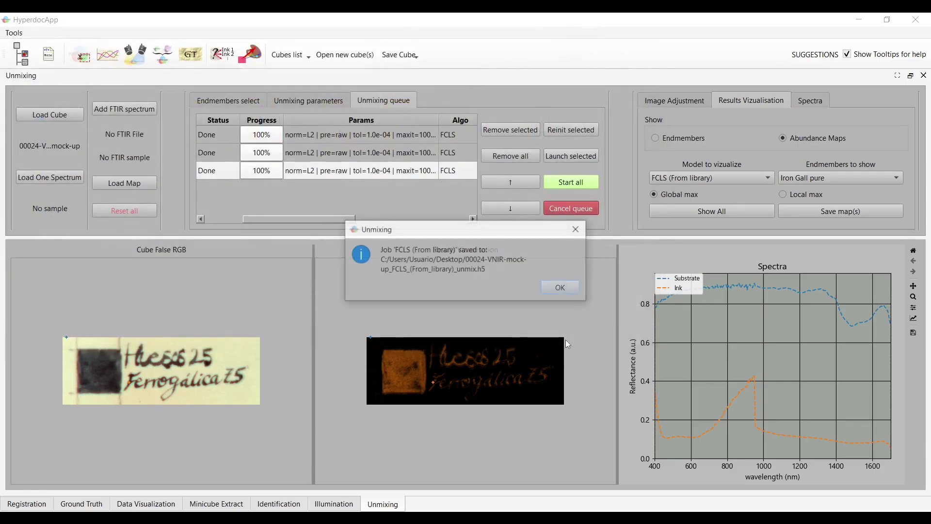
pyautogui.click(570, 293)
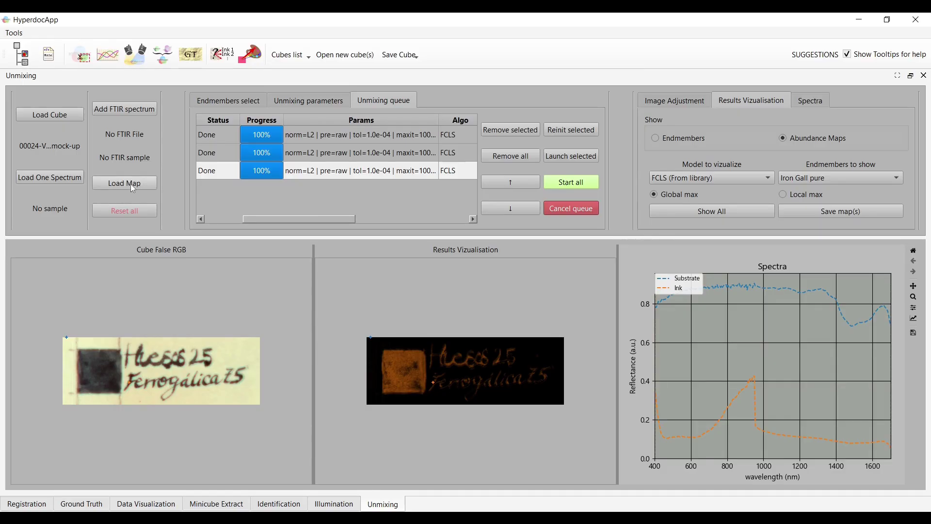
# Reset all unmixing data and open Reflectance_Mixtures.csv as the source for loading one spectrum.
pyautogui.click(103, 211)
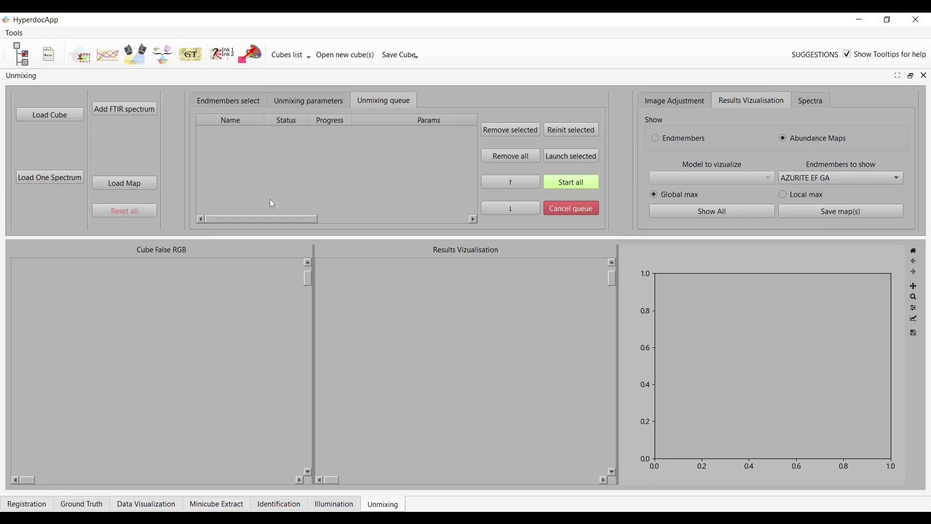
pyautogui.moveTo(335, 203)
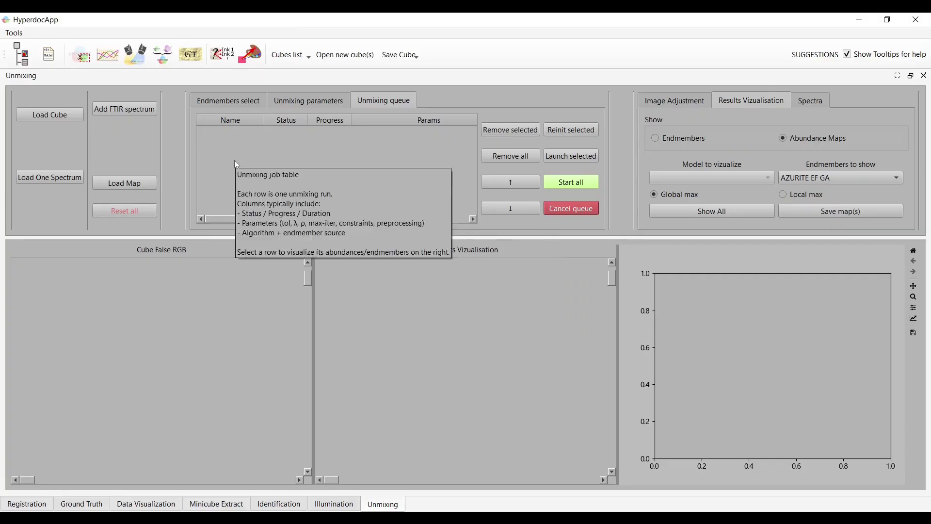
pyautogui.click(49, 177)
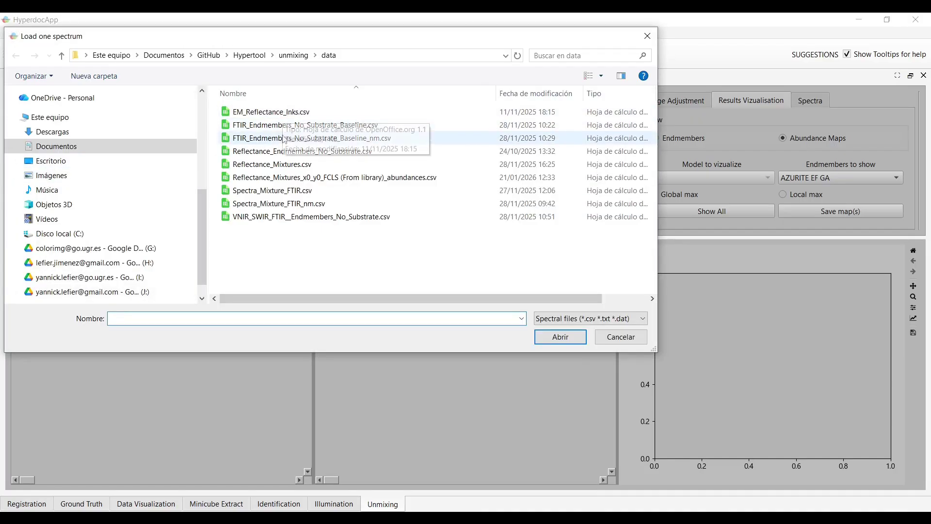
pyautogui.click(285, 165)
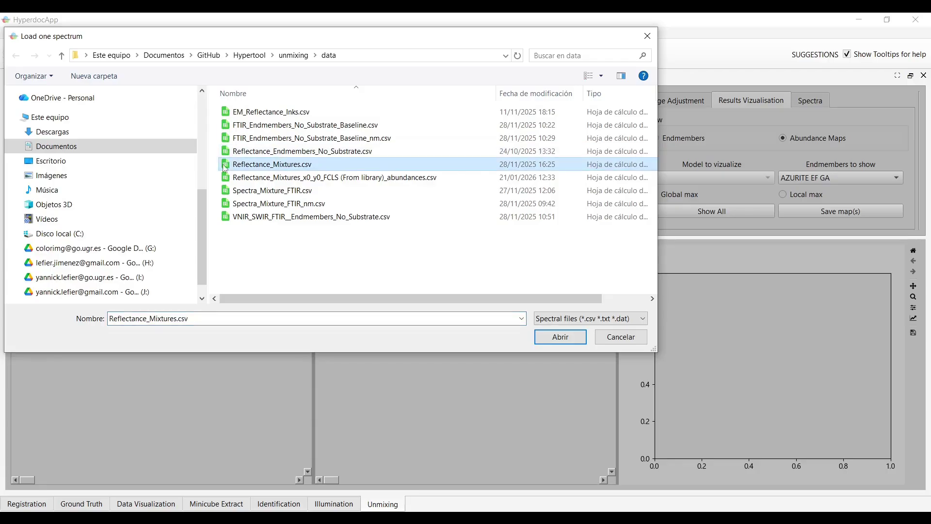
pyautogui.doubleClick(301, 165)
pyautogui.moveTo(470, 232); pyautogui.dragTo(499, 185)
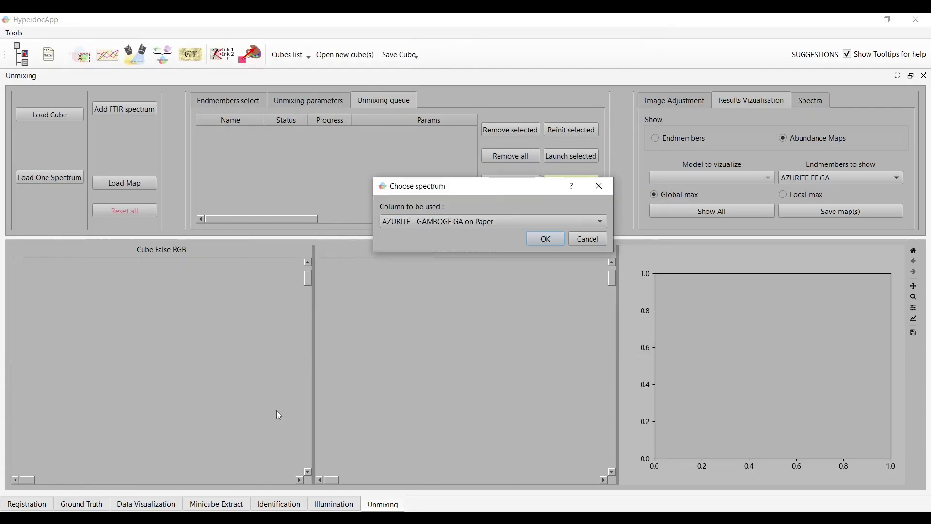
# Switch to LibreOffice Calc and examine the header row, wavelength column and reflectance columns of Reflectance_Mixtures.csv.
pyautogui.click(242, 518)
pyautogui.click(10, 112)
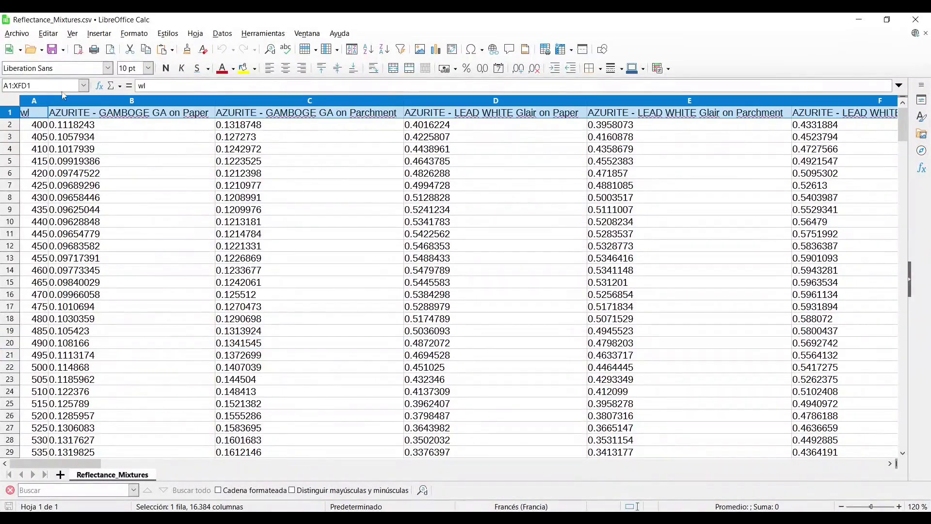
pyautogui.click(34, 100)
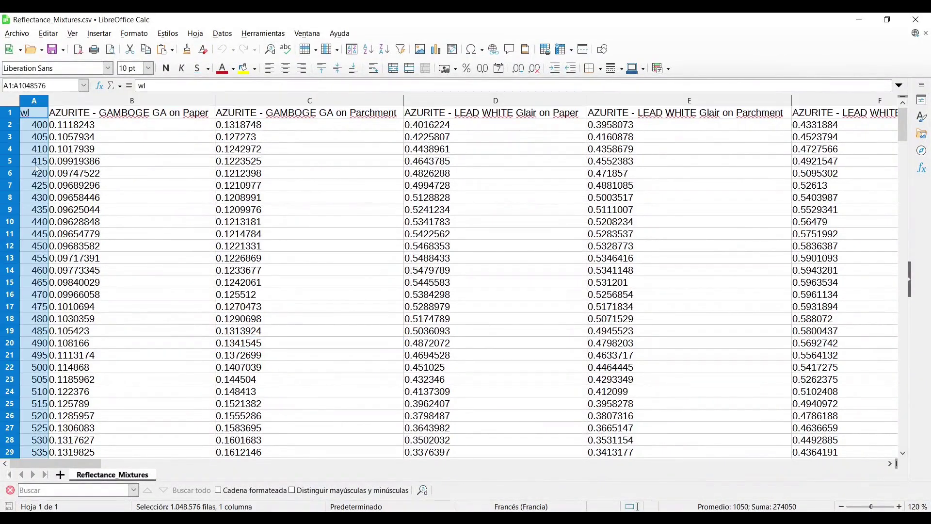
pyautogui.moveTo(103, 125); pyautogui.dragTo(126, 420)
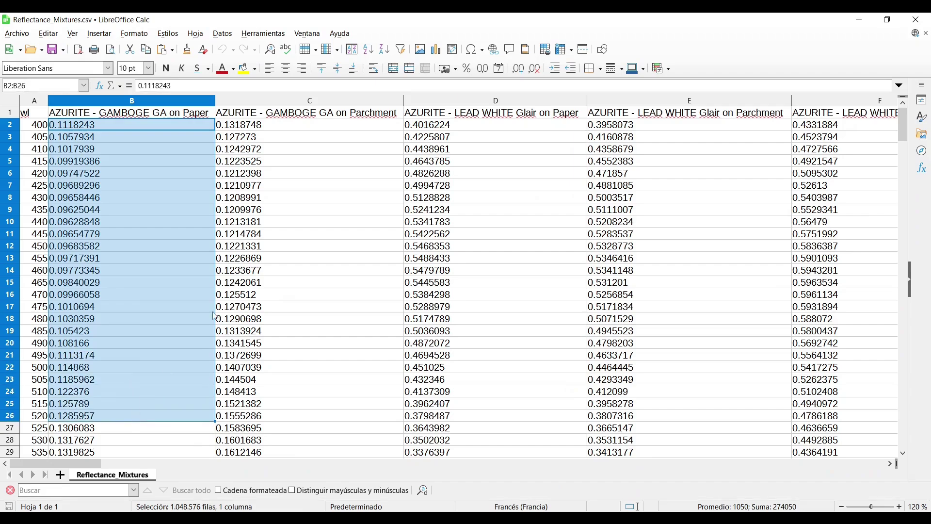
pyautogui.moveTo(289, 125); pyautogui.dragTo(287, 367)
pyautogui.click(859, 20)
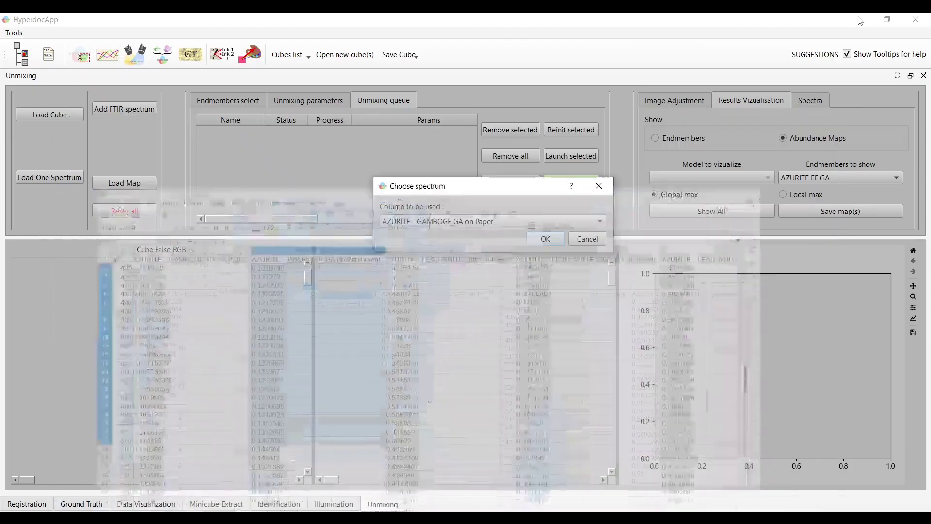
# Load the AZURITE - GAMBOGE GA on Paper column as the spectrum, with nanometers as the x-axis unit.
pyautogui.click(507, 223)
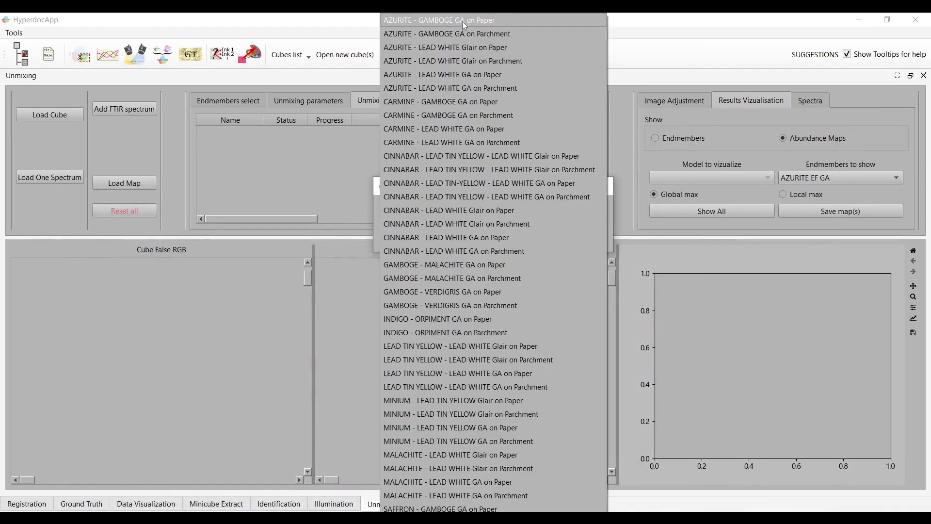
pyautogui.click(489, 20)
pyautogui.click(549, 240)
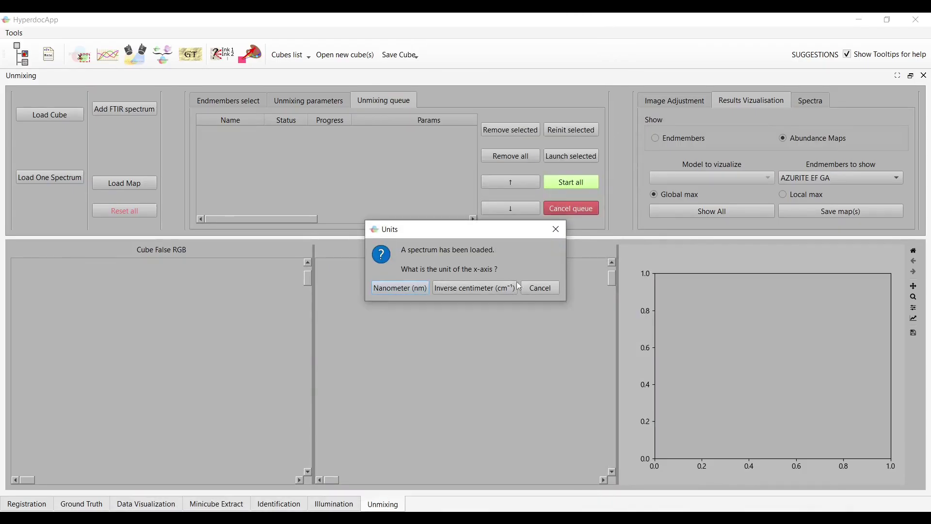
pyautogui.click(405, 286)
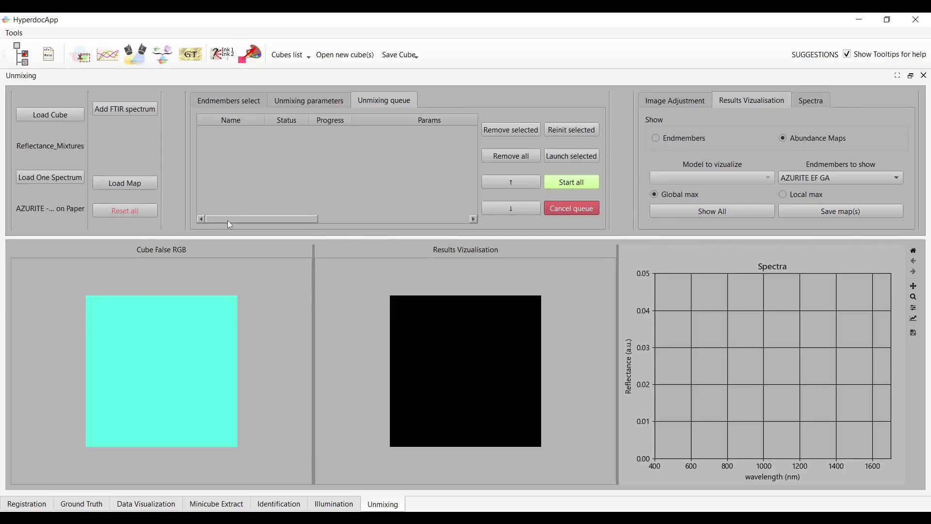
# Add the AZURITE - GAMBOGE GA on Paper FTIR spectrum from Spectra_Mixture_FTIR.csv, with inverse centimeters as the x-axis unit.
pyautogui.click(229, 100)
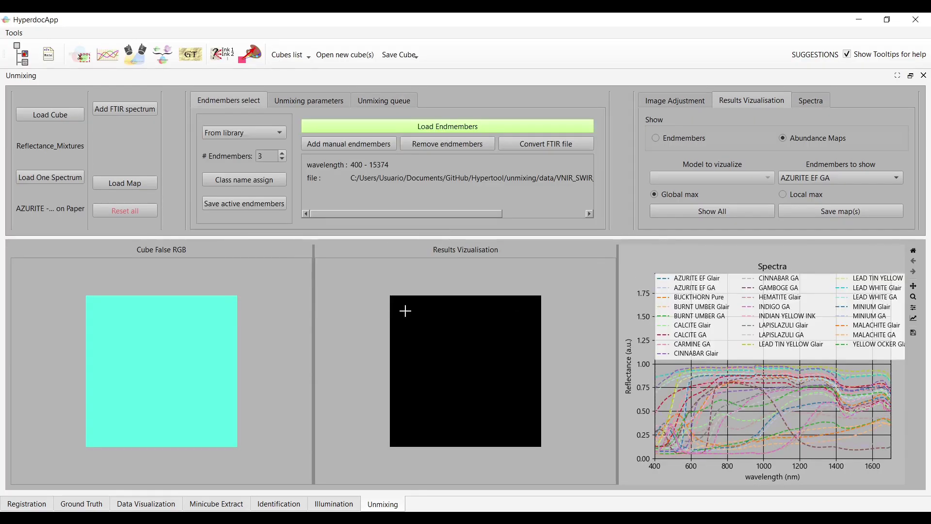
pyautogui.click(121, 109)
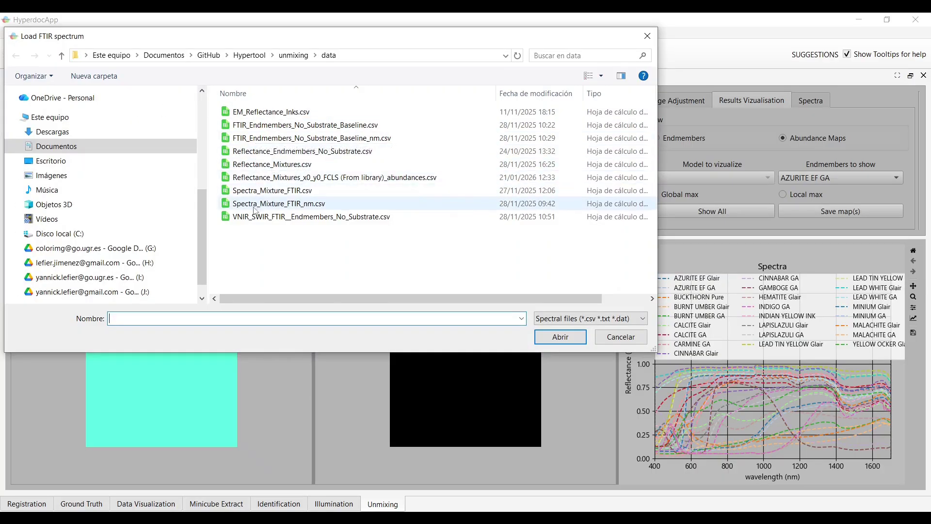
pyautogui.click(258, 192)
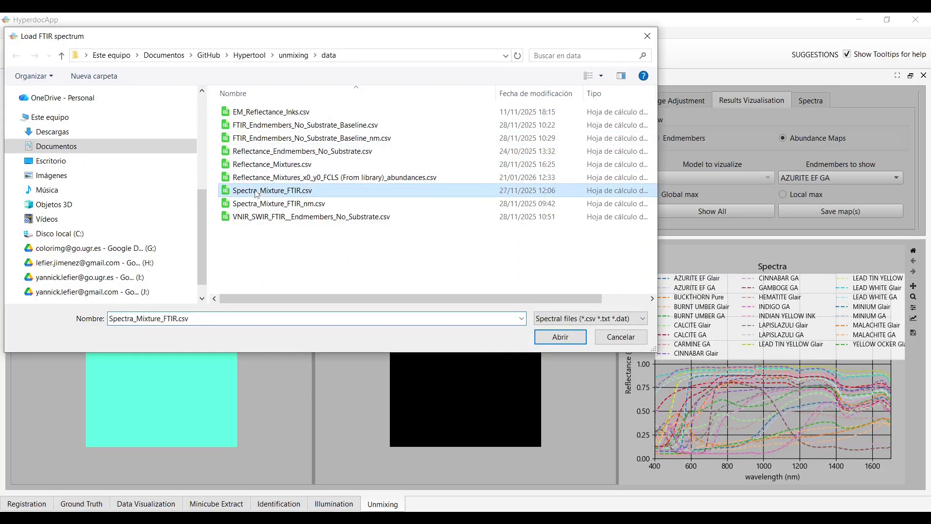
pyautogui.doubleClick(298, 190)
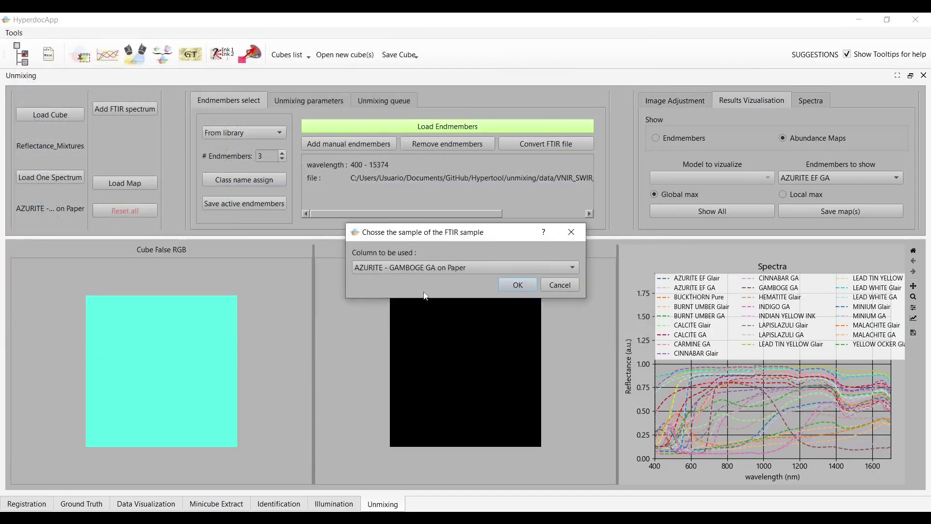
pyautogui.click(522, 268)
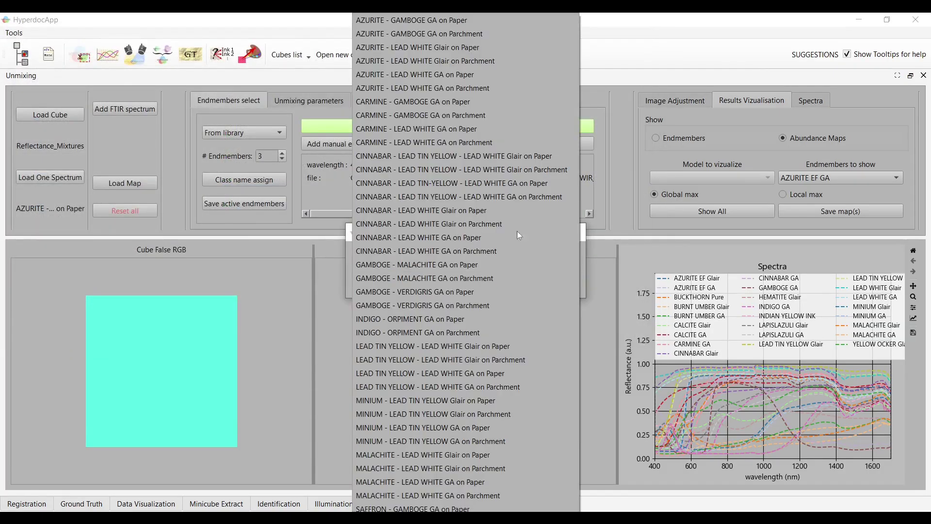
pyautogui.click(445, 26)
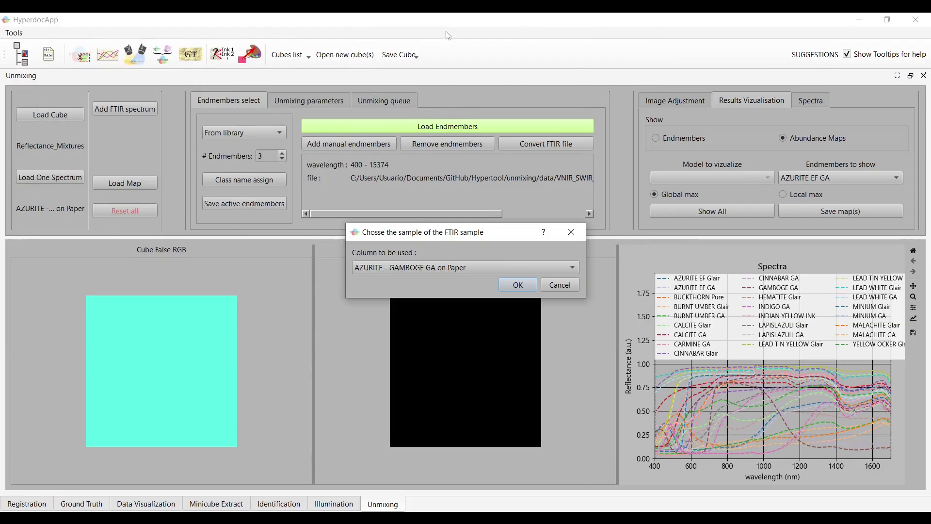
pyautogui.click(517, 285)
pyautogui.click(479, 286)
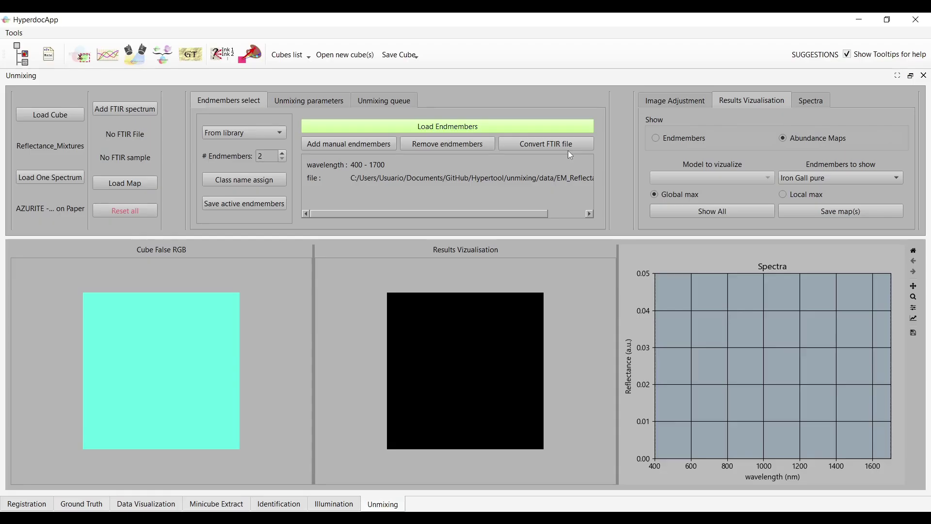
# Load the endmember library from VNIR_SWIR_FTIR__Endmembers_No_Substrate.csv.
pyautogui.click(463, 126)
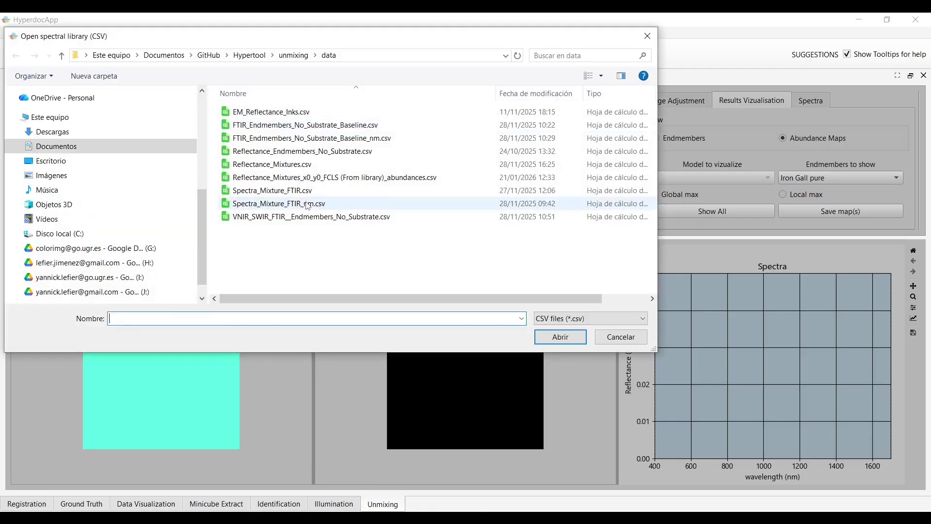
pyautogui.doubleClick(308, 217)
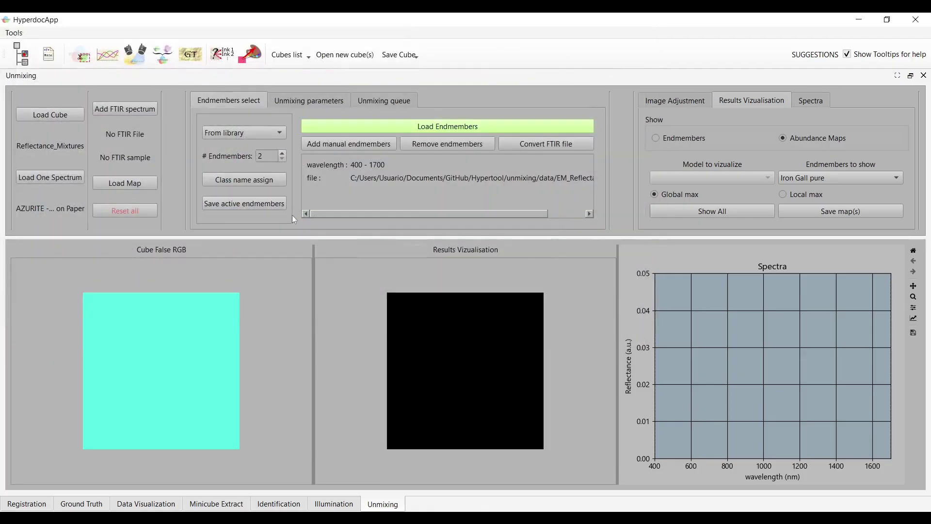
pyautogui.click(537, 284)
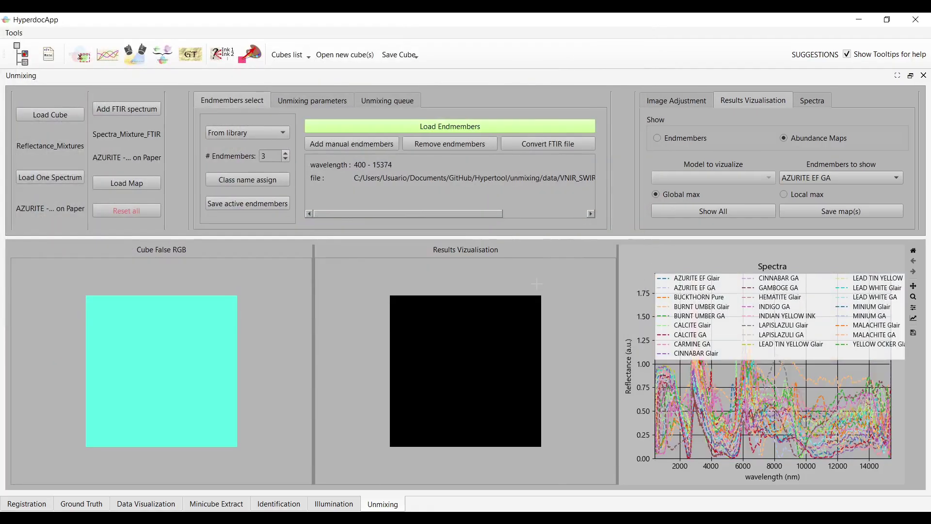
# Queue and run FCLS unmixing with library endmembers, raw spectrum and L2 normalisation, and review the abundance maps gallery.
pyautogui.click(321, 100)
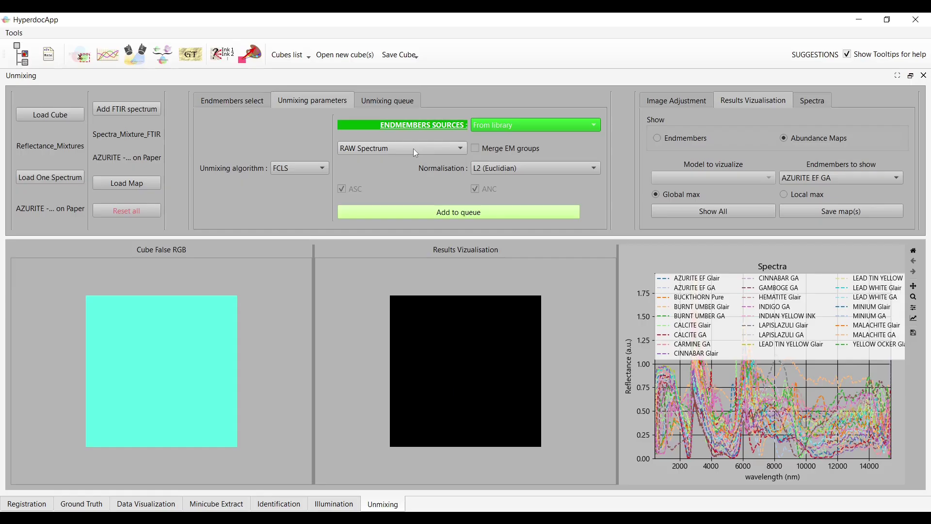
pyautogui.click(472, 216)
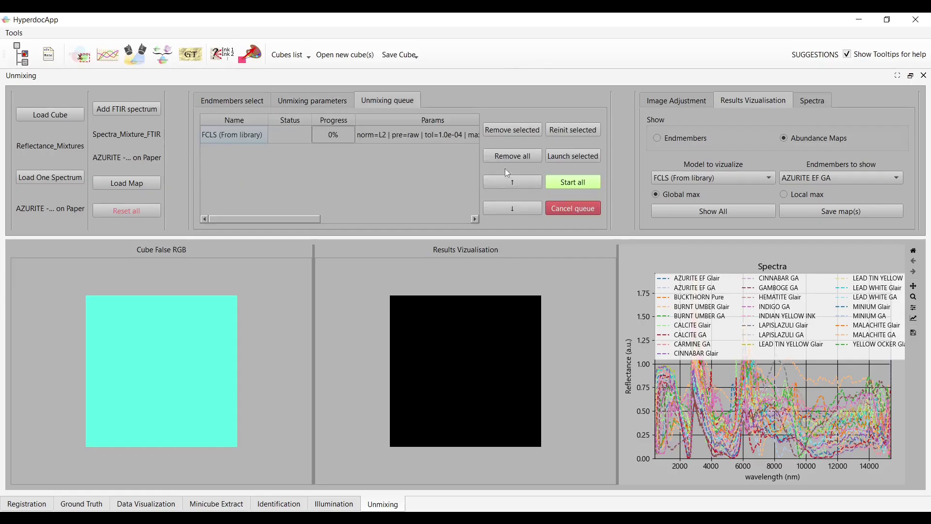
pyautogui.click(580, 185)
pyautogui.click(451, 337)
pyautogui.click(712, 212)
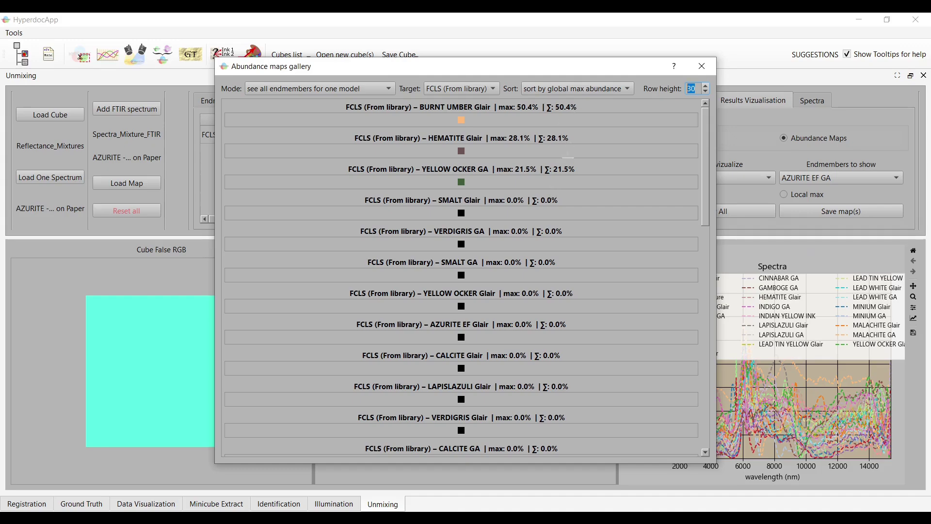
pyautogui.click(702, 66)
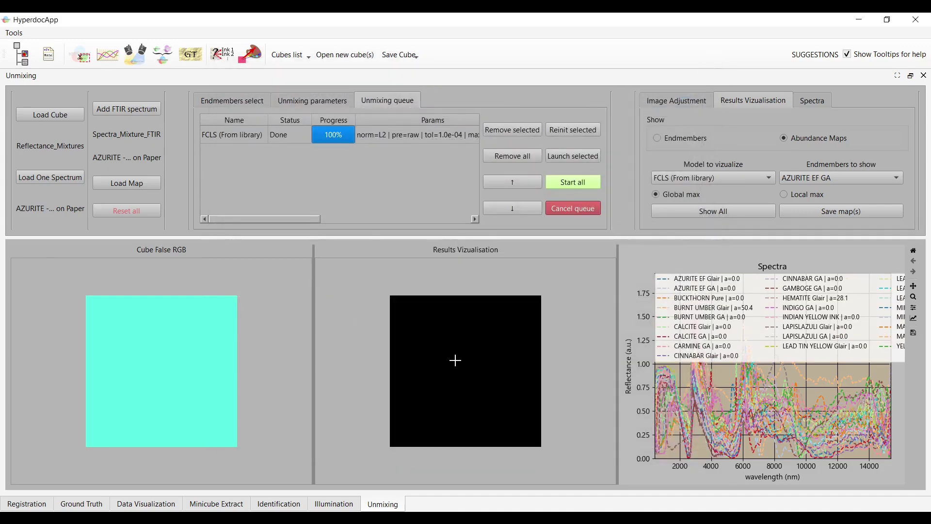
# Save the pixel's abundance values as Reflectance_Mixtures_x0_y0_FCLS (From library)_abundances.csv in the data folder.
pyautogui.rightClick(455, 360)
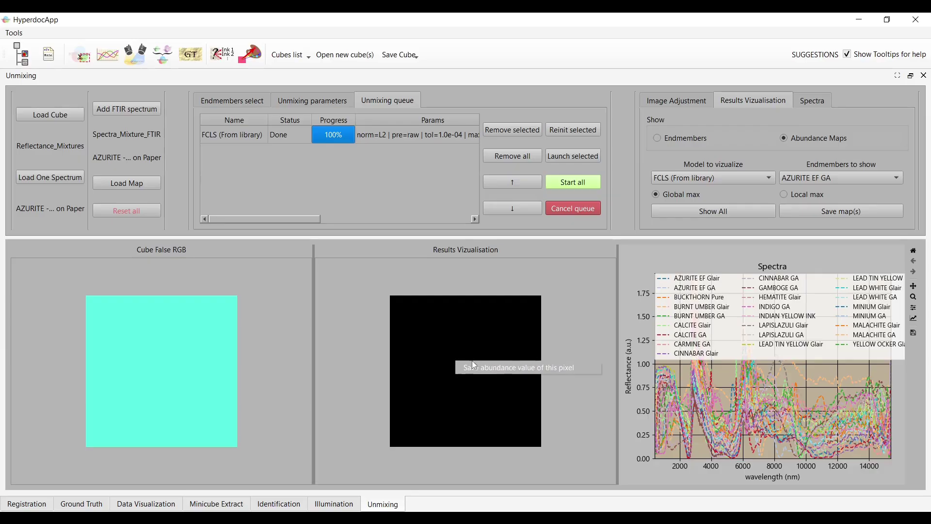
pyautogui.click(543, 369)
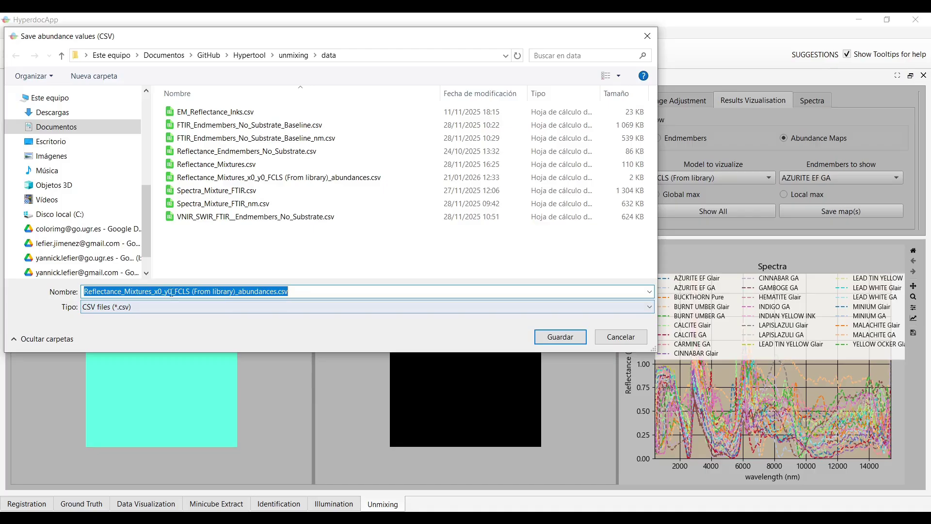
pyautogui.click(537, 339)
pyautogui.click(531, 268)
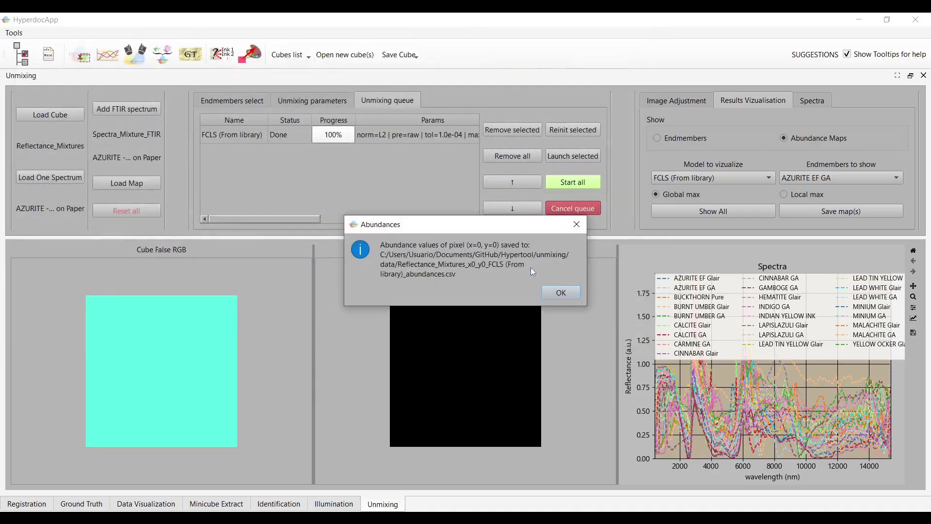
pyautogui.click(561, 292)
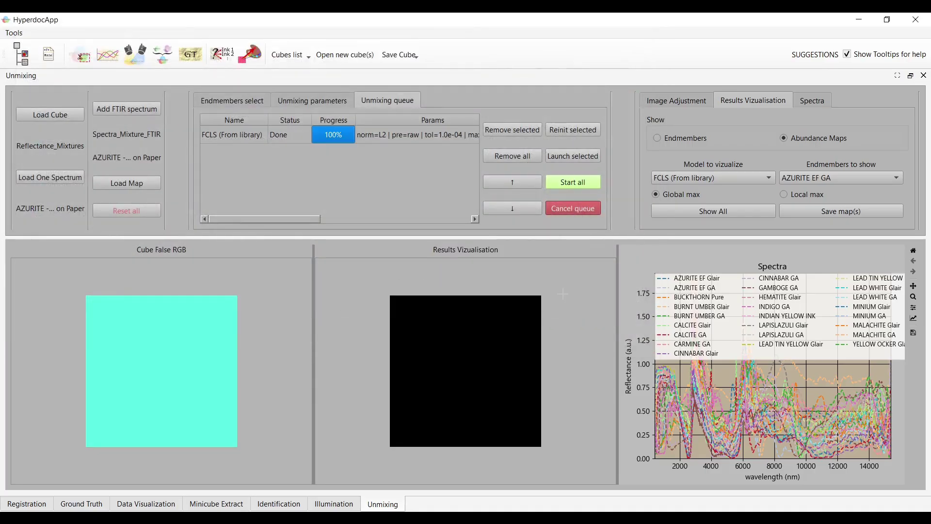